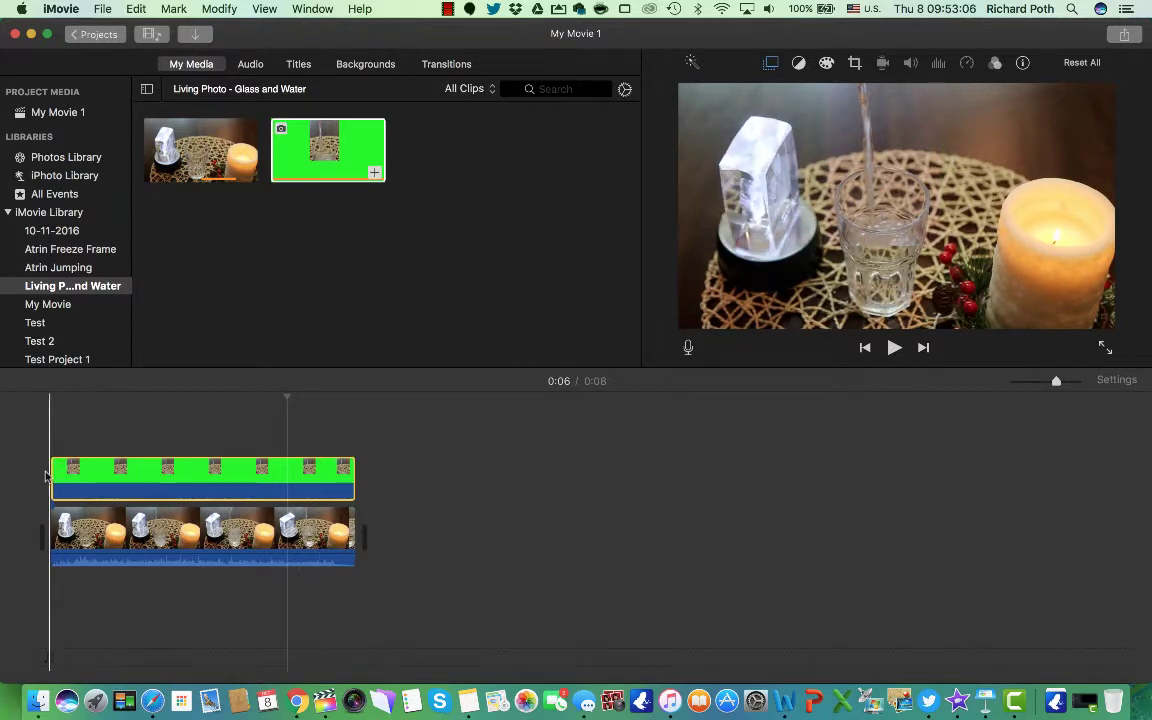
# - Play the existing living photo project from the start, replay it, then stop playback
pyautogui.press('space')
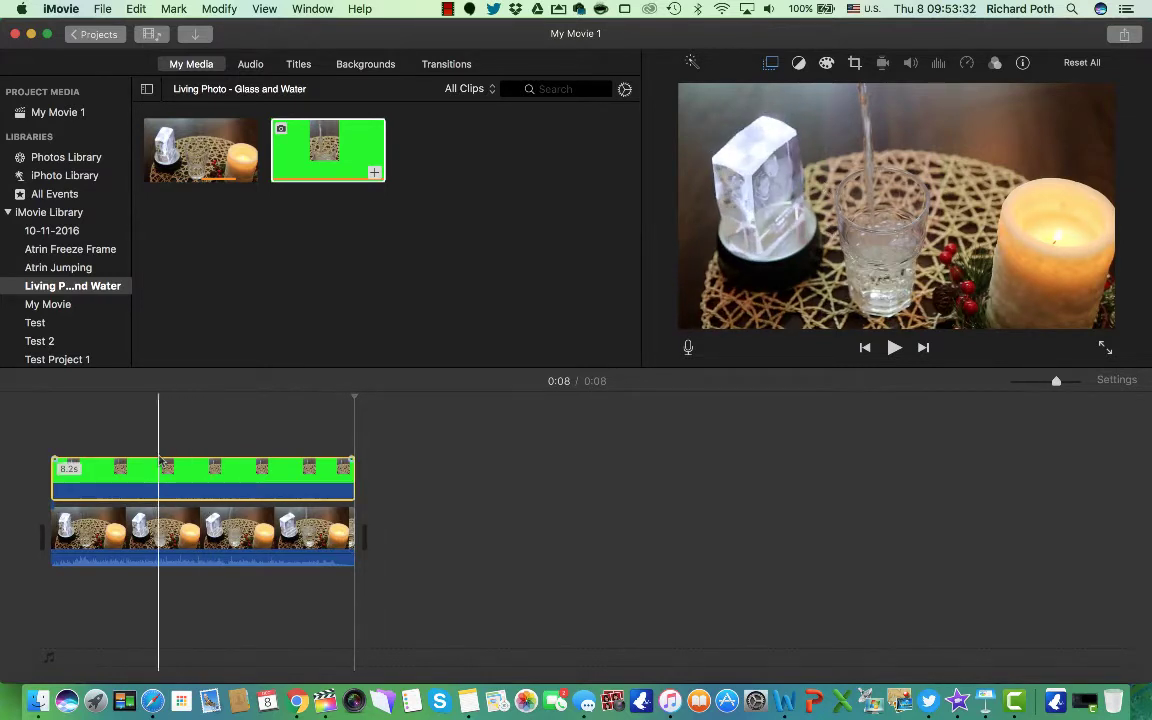
pyautogui.press('space')
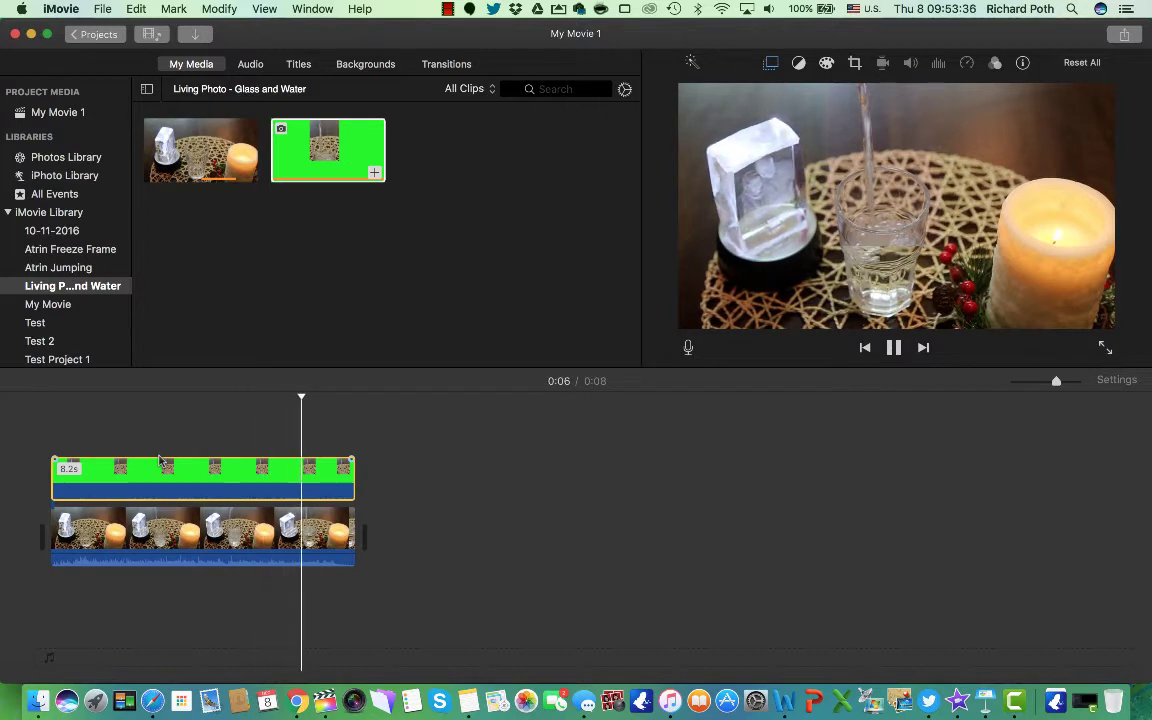
pyautogui.press('space')
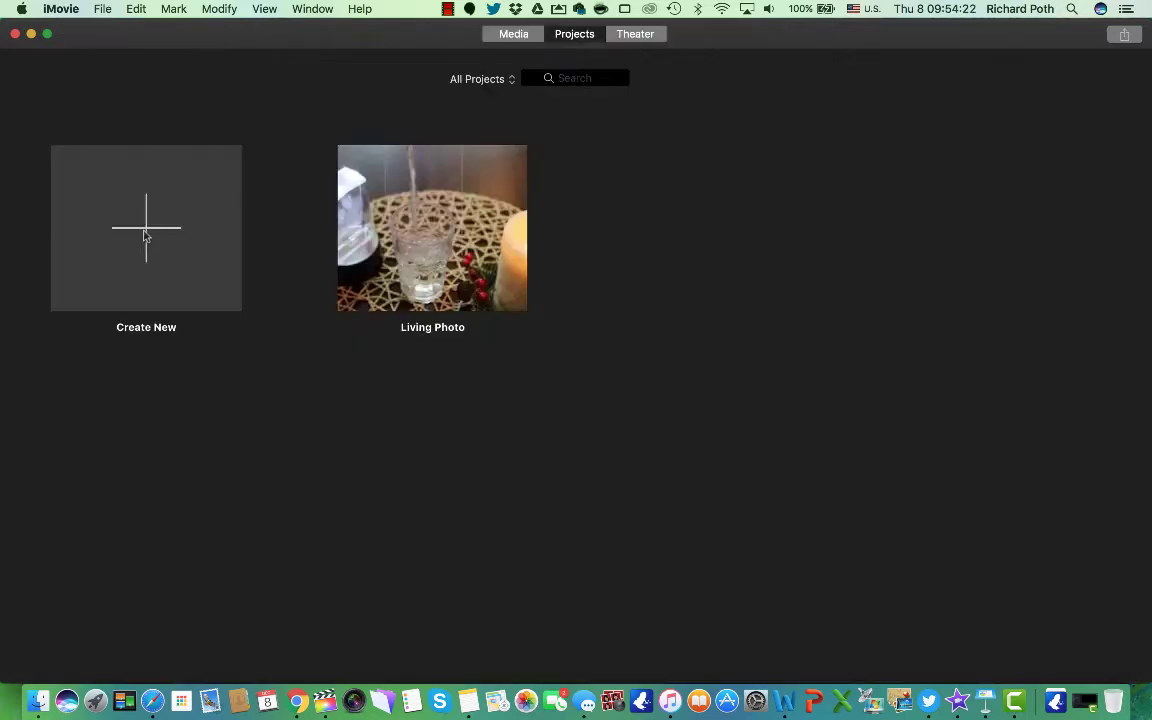
# - Create a new Movie project and show the Living Photo - Glass and Water event's clip
pyautogui.click(147, 231)
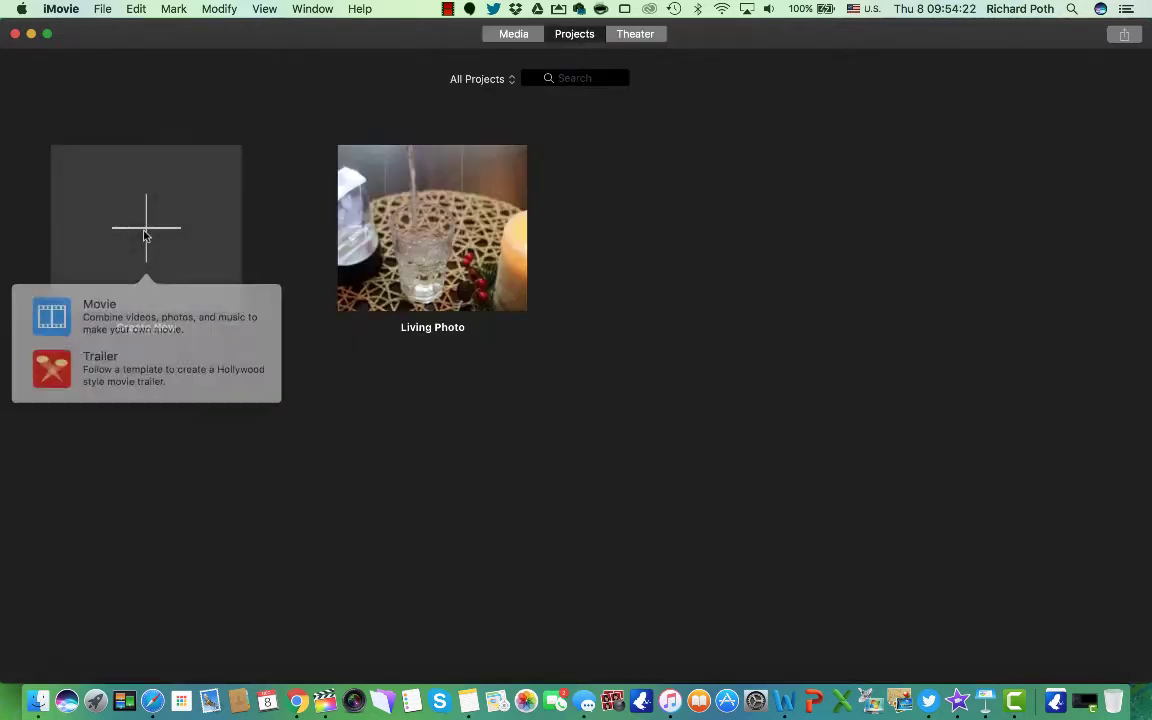
pyautogui.click(141, 318)
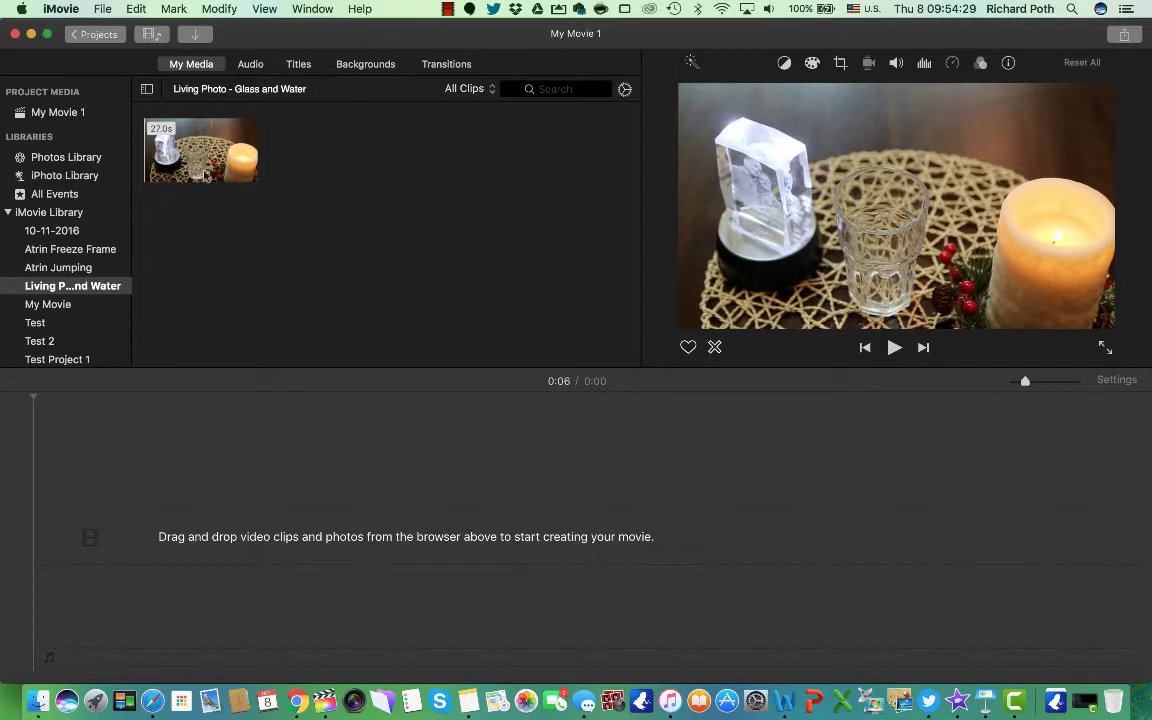
pyautogui.click(28, 290)
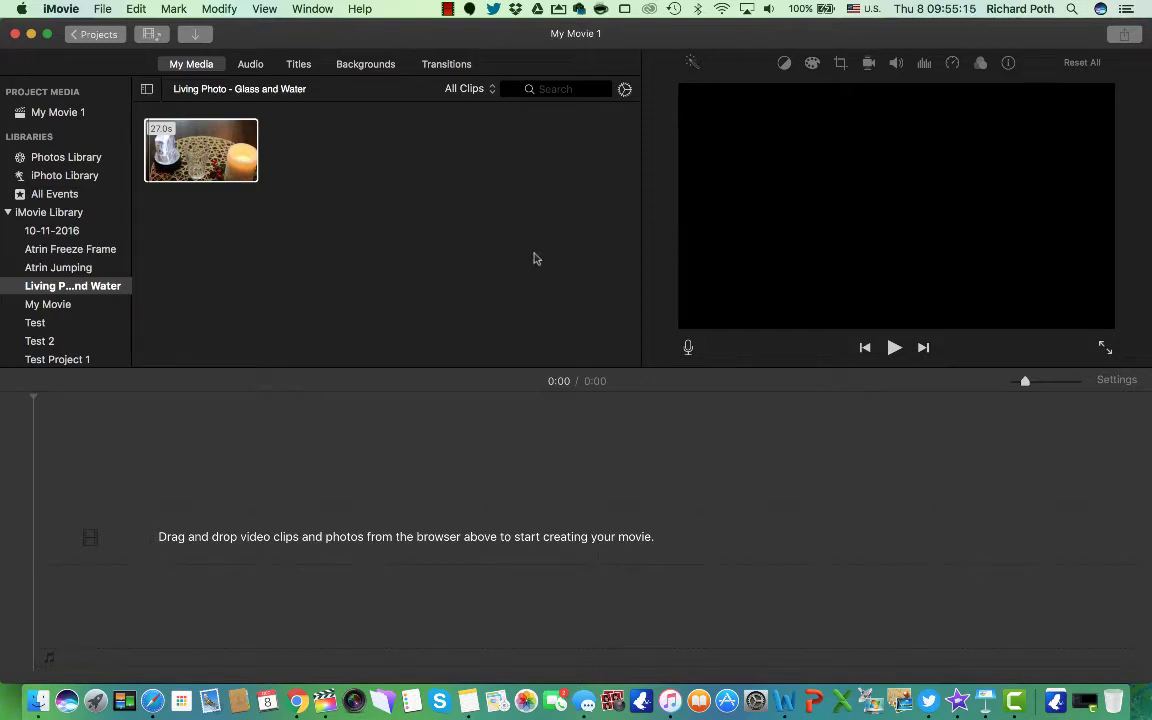
# - Select the pouring-water clip in the browser so its frame fills the viewer
pyautogui.click(199, 153)
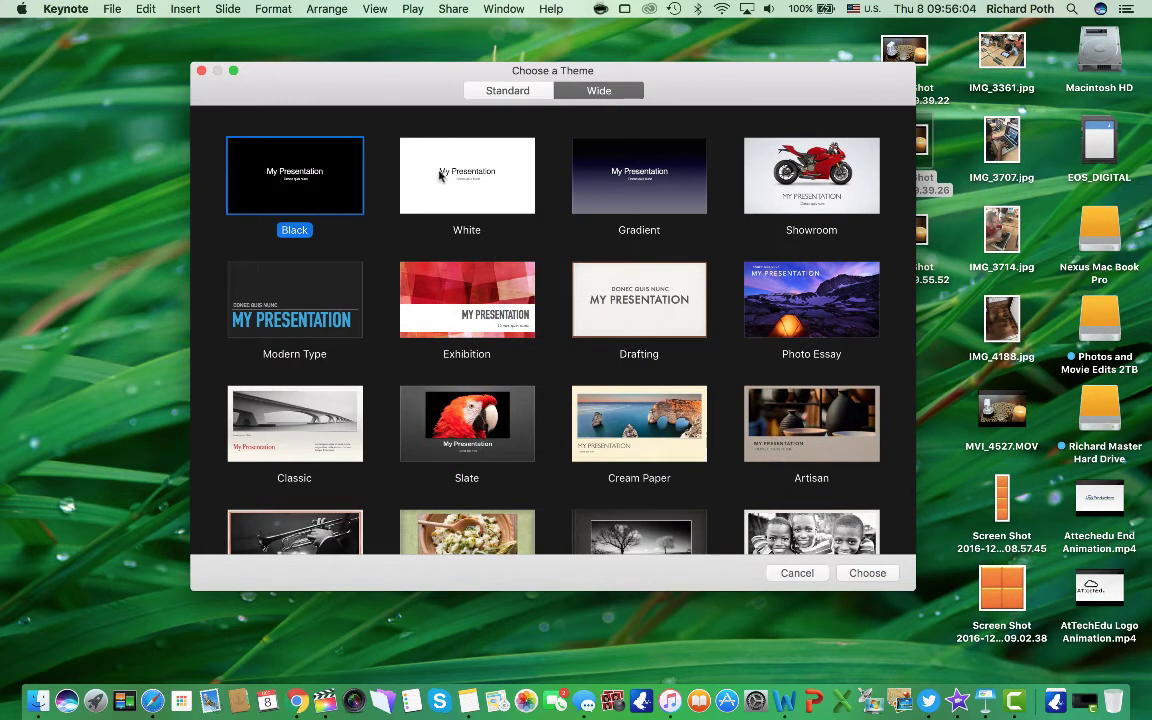
# - Create a White-theme presentation, zoom the slide to fit, then zoom out one step
pyautogui.click(475, 178)
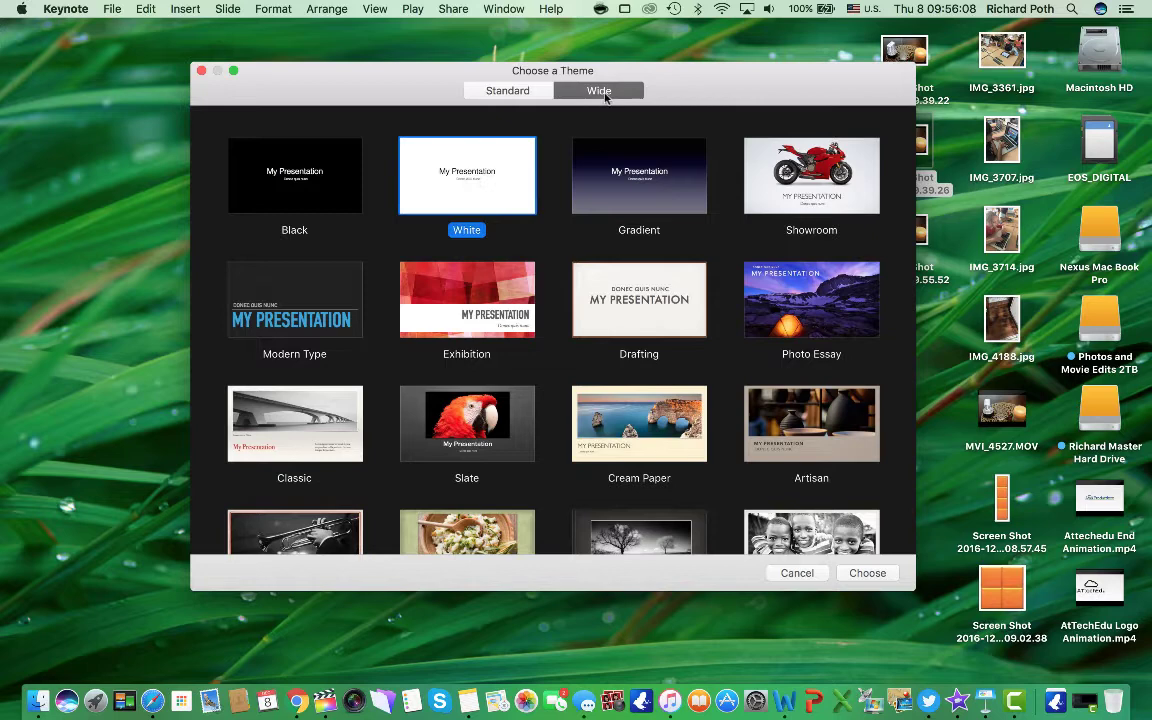
pyautogui.click(868, 573)
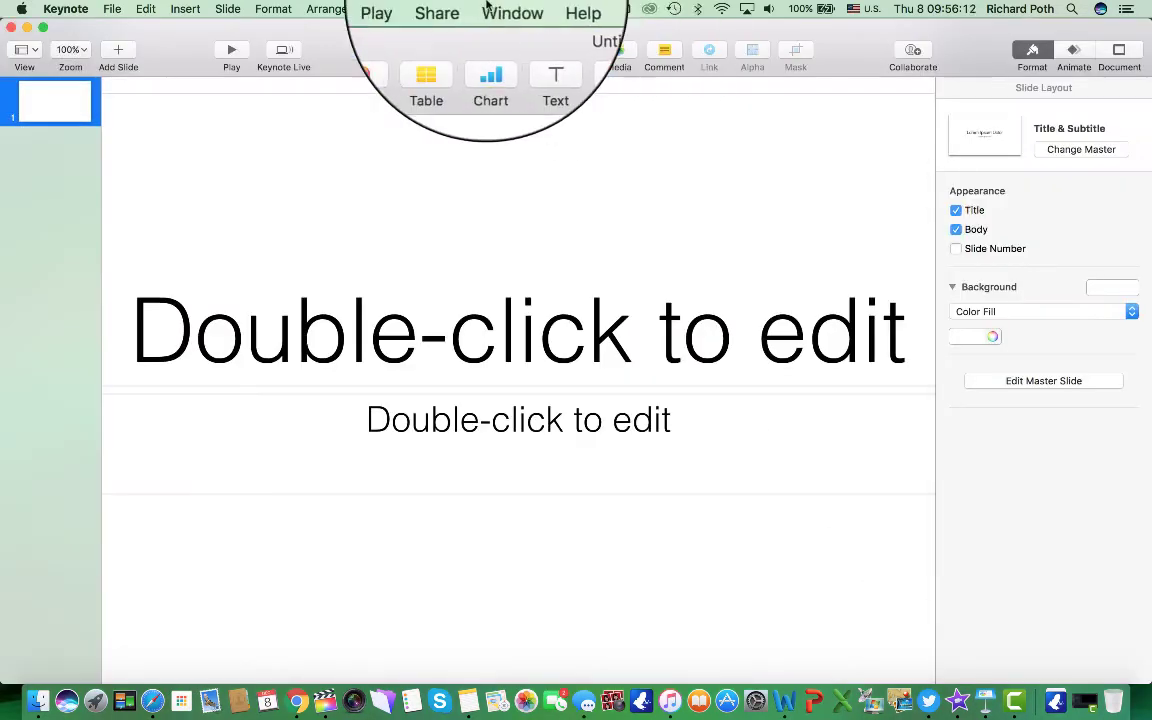
pyautogui.click(378, 9)
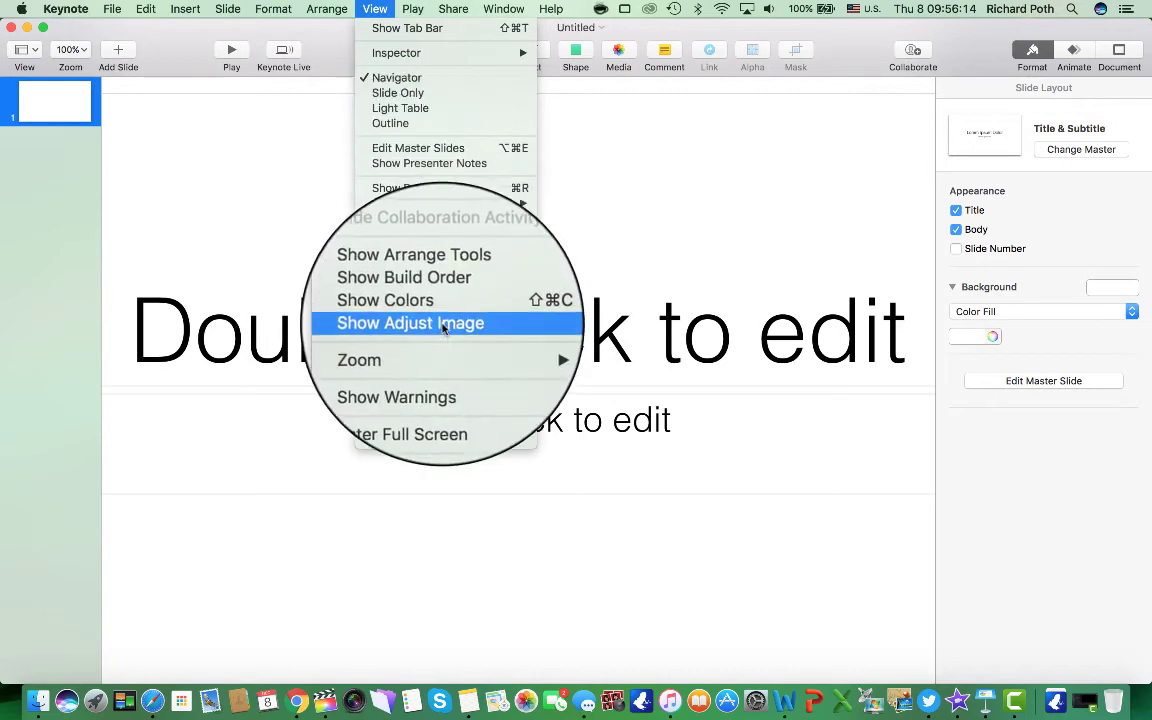
pyautogui.moveTo(451, 350)
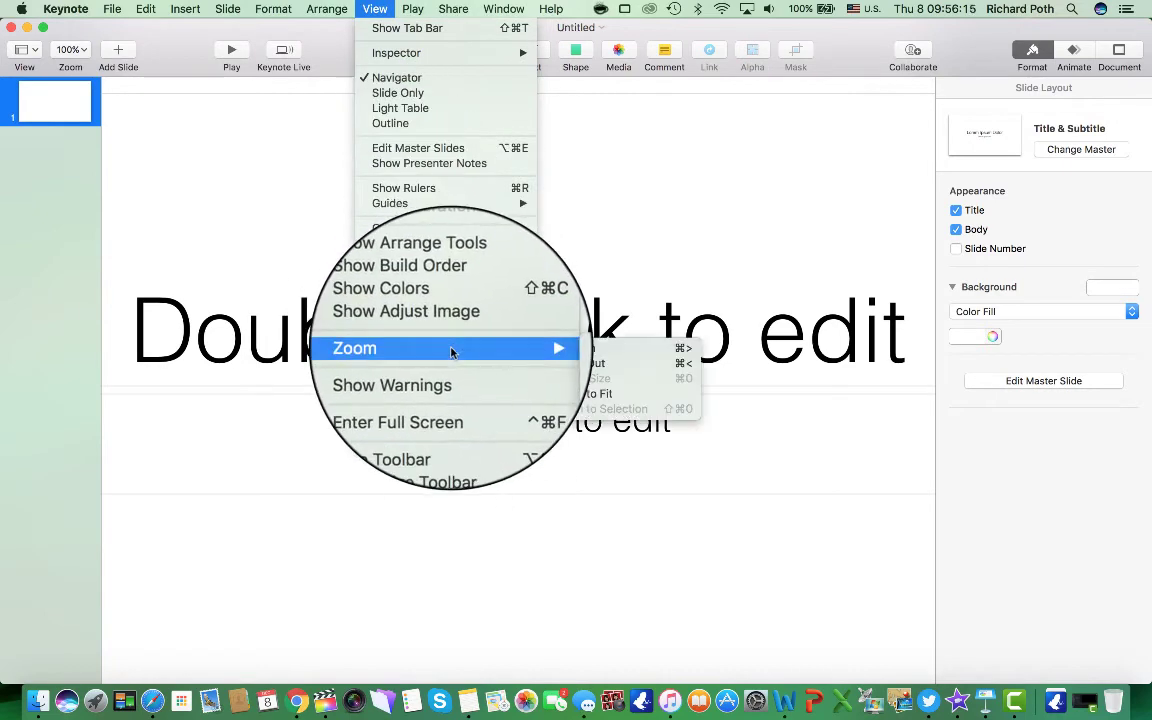
pyautogui.click(628, 395)
pyautogui.click(376, 9)
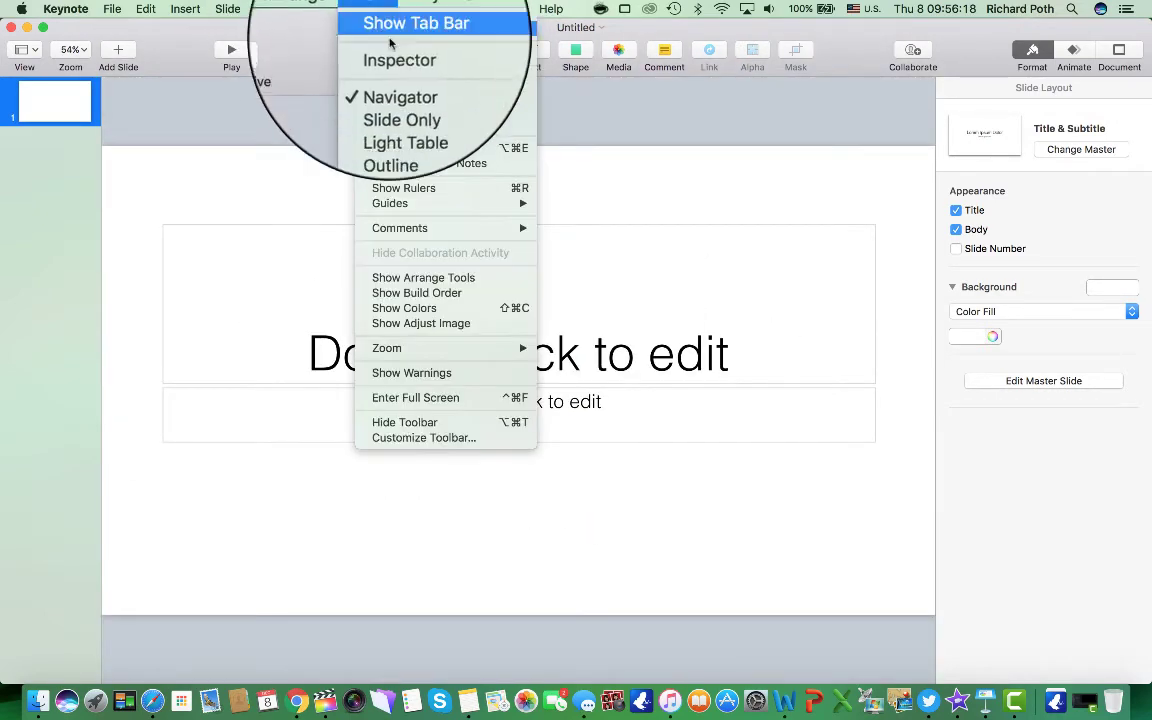
pyautogui.moveTo(445, 348)
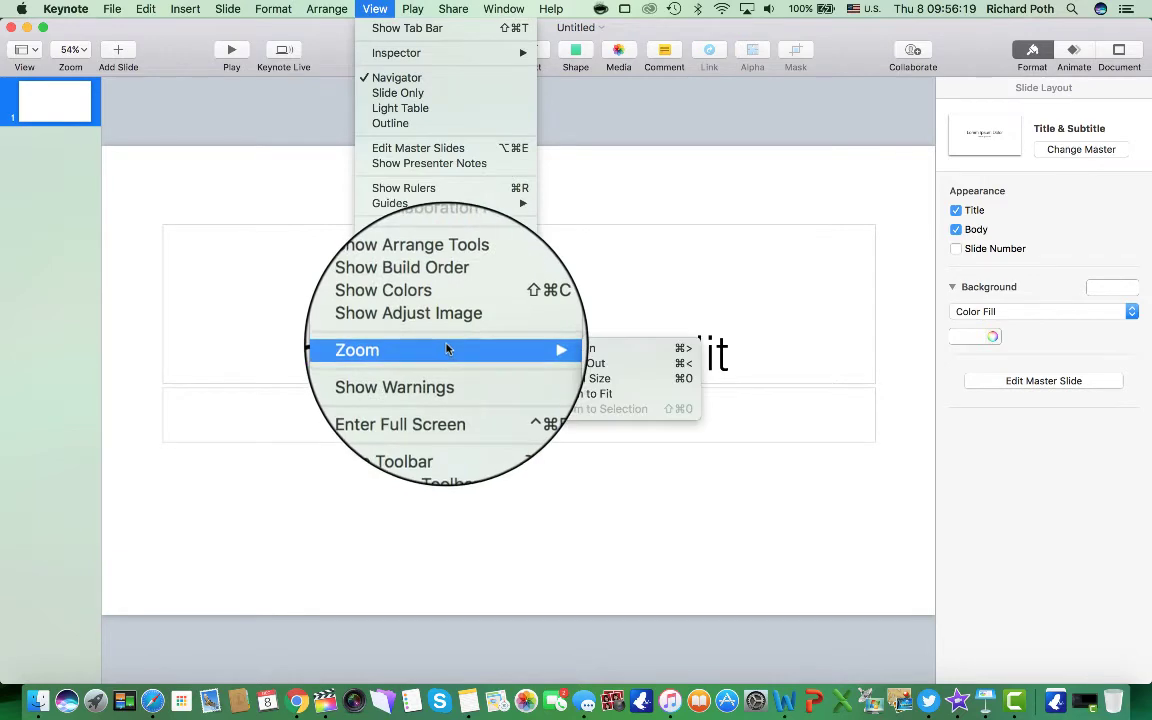
pyautogui.click(585, 366)
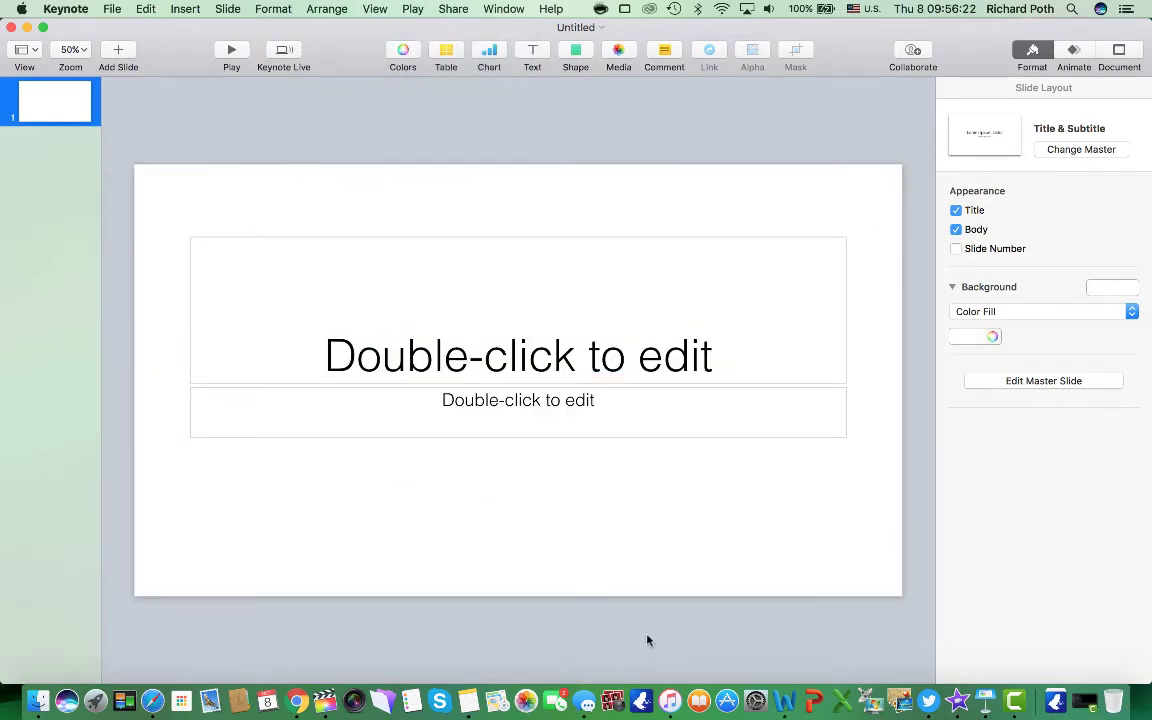
# - Delete the title and body placeholders to leave the slide blank
pyautogui.click(650, 241)
pyautogui.press('Delete')
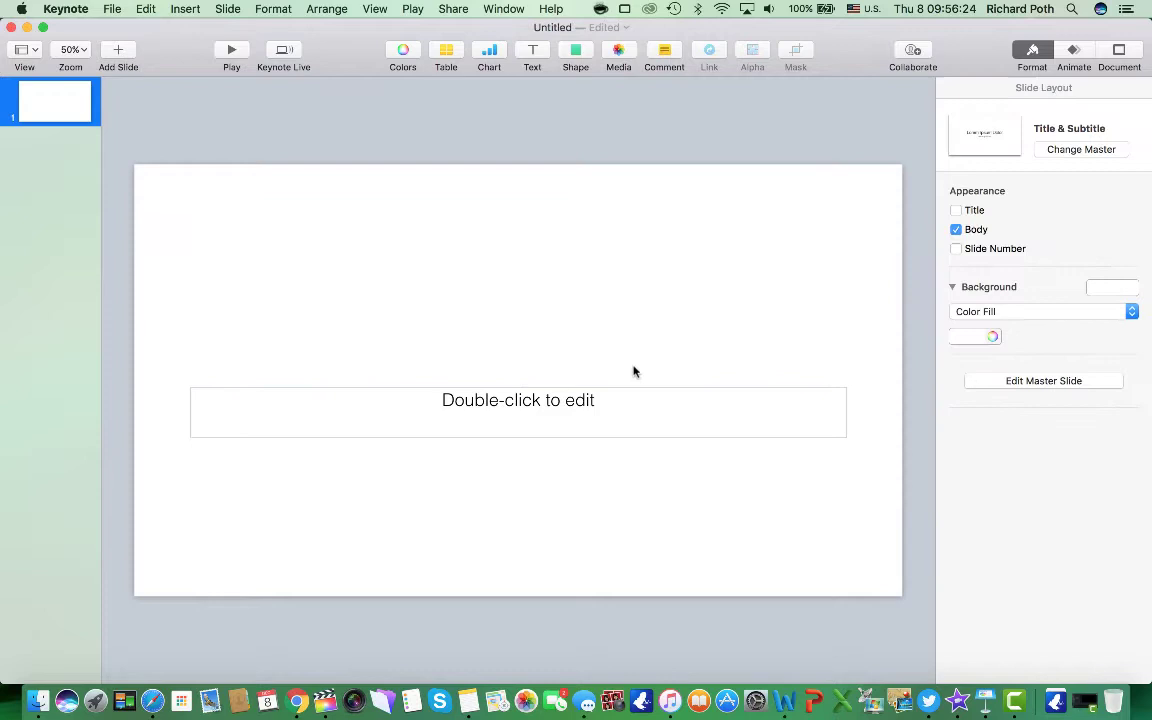
pyautogui.click(632, 393)
pyautogui.press('Delete')
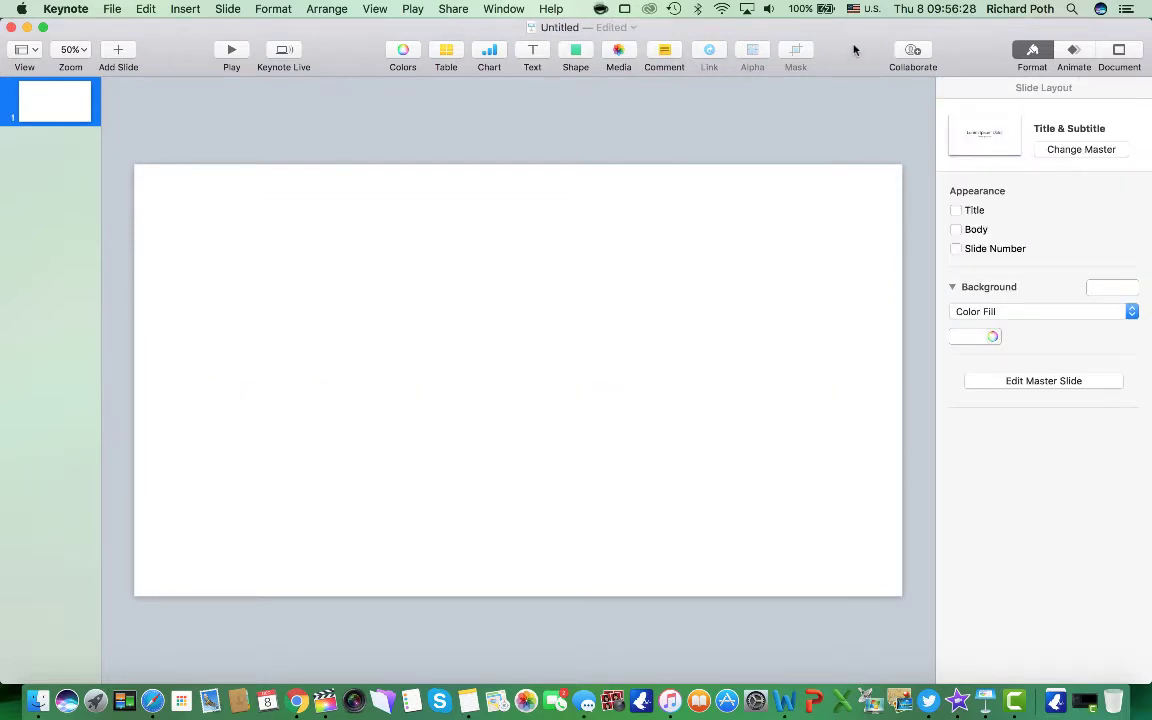
# - Drag the latest pouring-water screenshot from the desktop onto the slide and maximize Keynote
pyautogui.moveTo(853, 49); pyautogui.dragTo(541, 49)
pyautogui.click(910, 229)
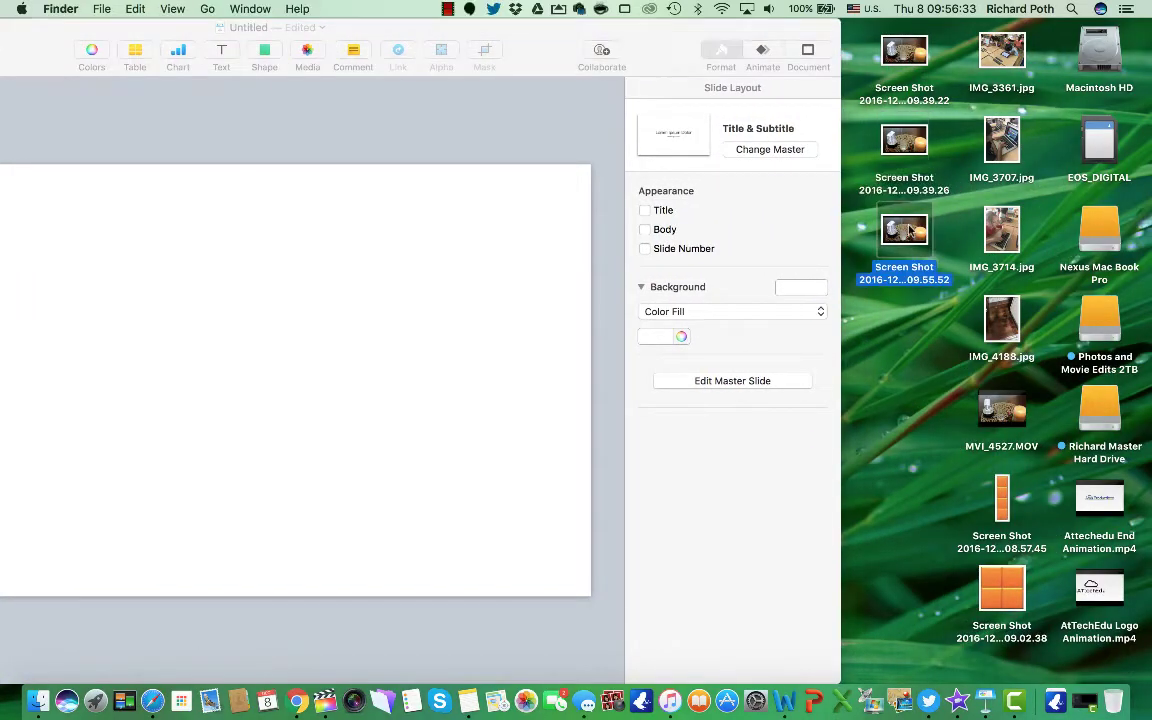
pyautogui.moveTo(915, 230); pyautogui.dragTo(290, 305)
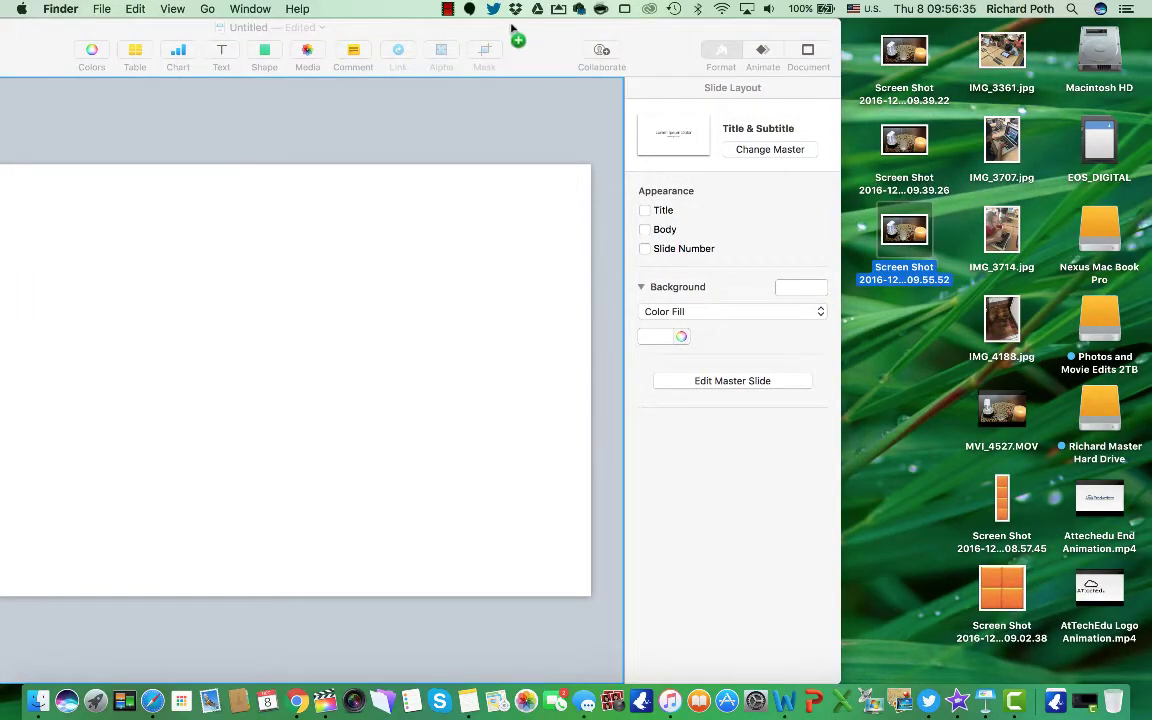
pyautogui.doubleClick(522, 30)
# - Move and enlarge the photo to cover the whole slide, nudging it left twice
pyautogui.moveTo(718, 245); pyautogui.dragTo(599, 314)
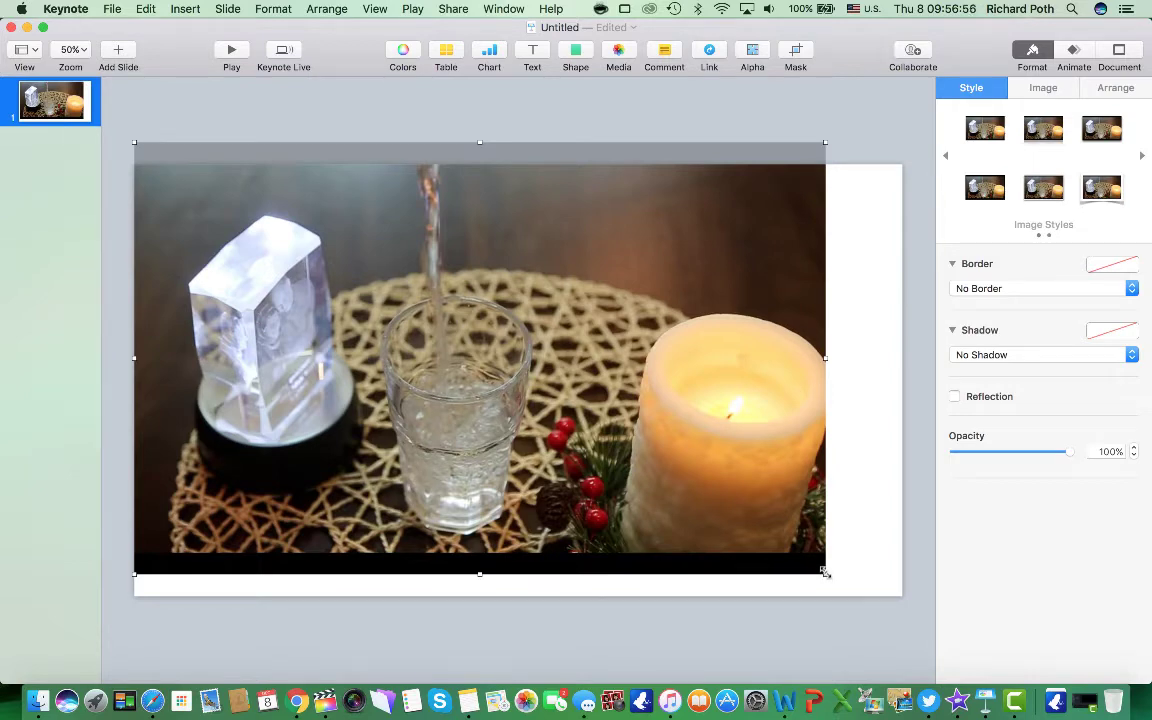
pyautogui.moveTo(825, 572); pyautogui.dragTo(905, 603)
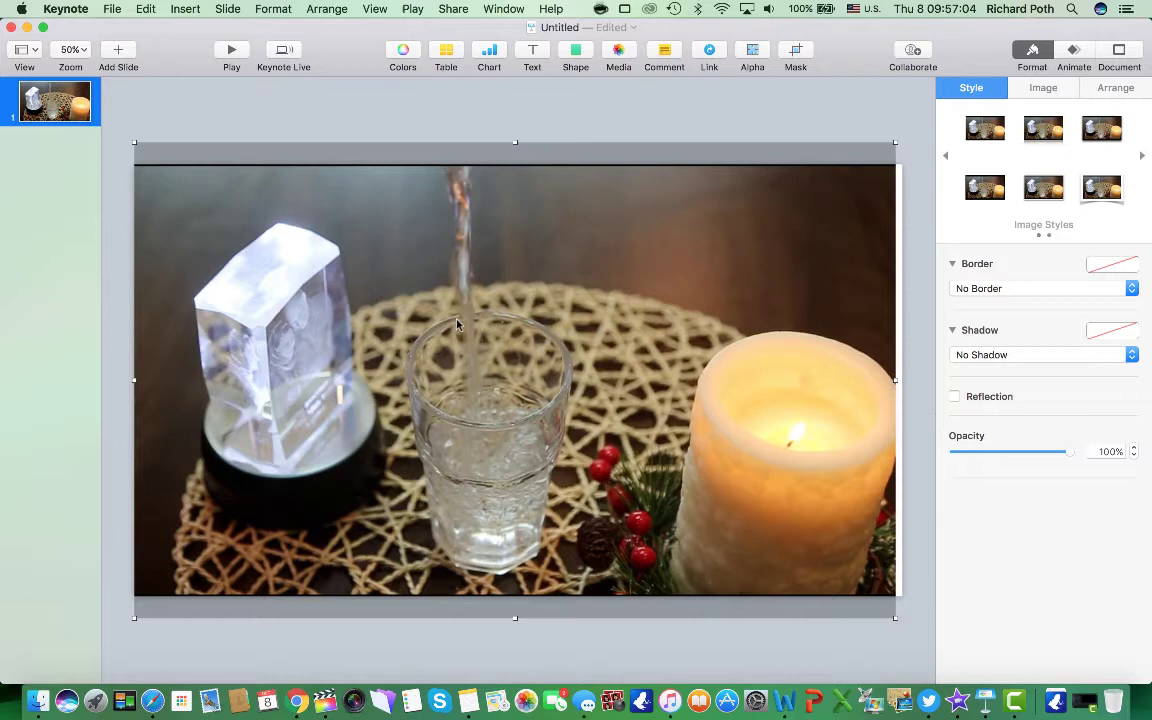
pyautogui.moveTo(454, 322); pyautogui.dragTo(454, 322)
pyautogui.press('Left')
pyautogui.press('Left')
pyautogui.press('Left')
pyautogui.press('Left')
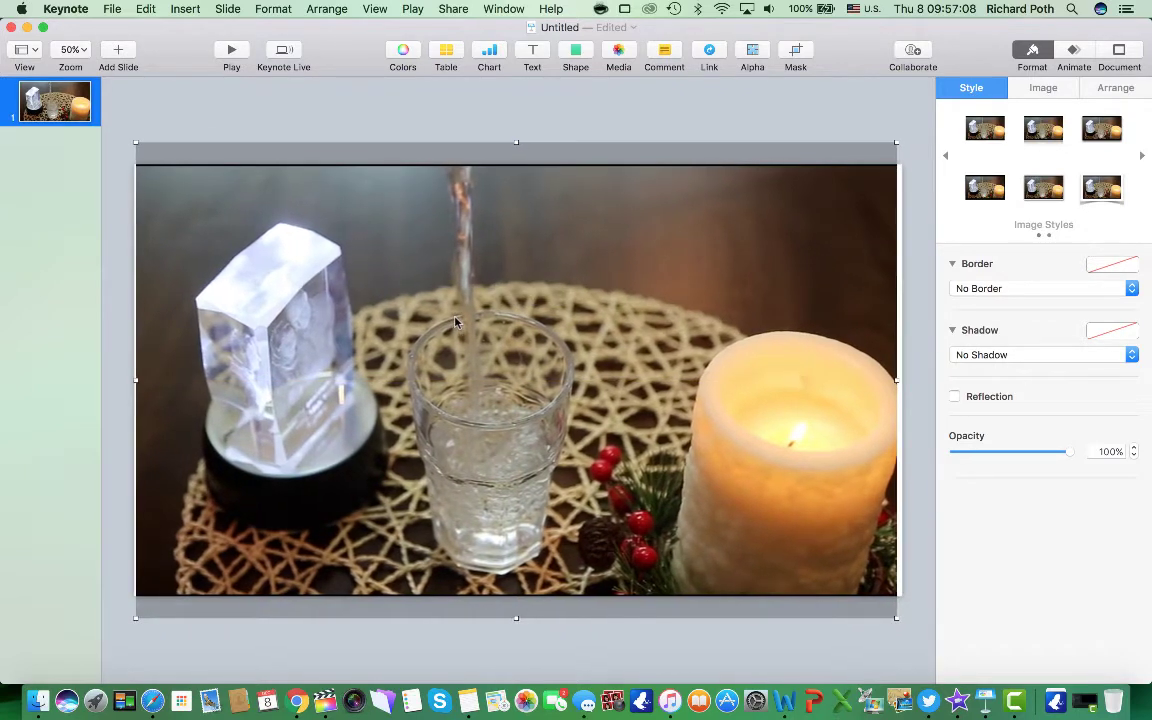
pyautogui.press('Left')
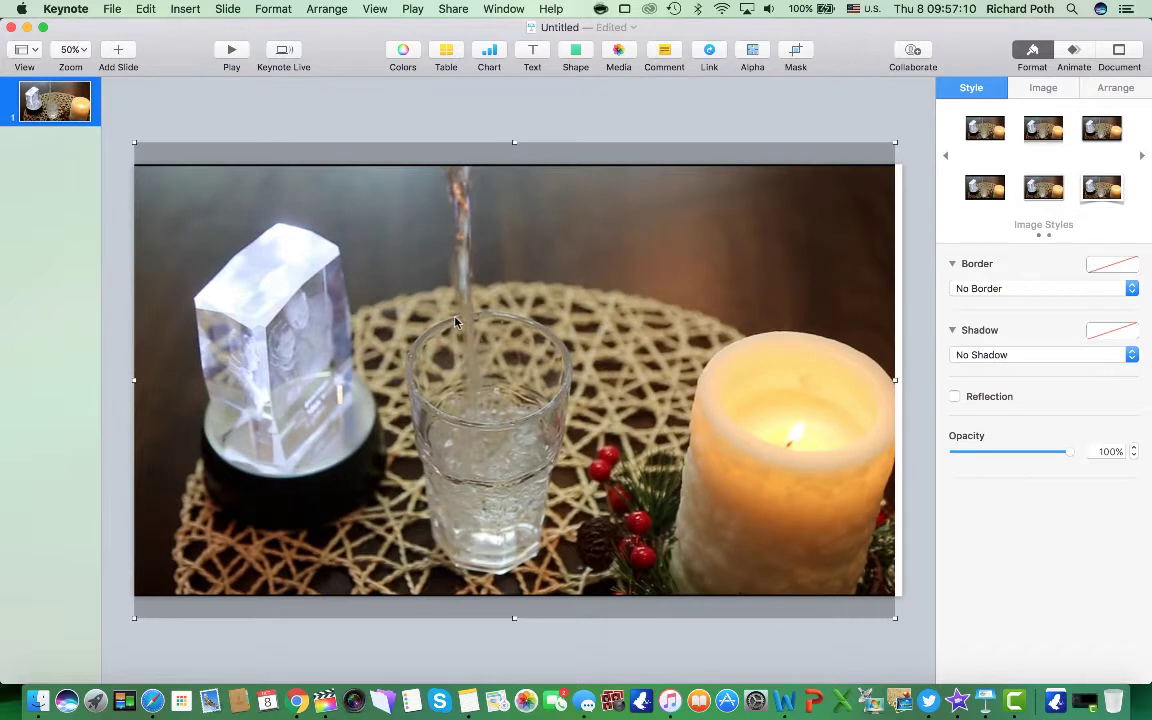
# - Add the link, instant-alpha and mask tools via Customize Toolbar, then select the photo
pyautogui.click(903, 647)
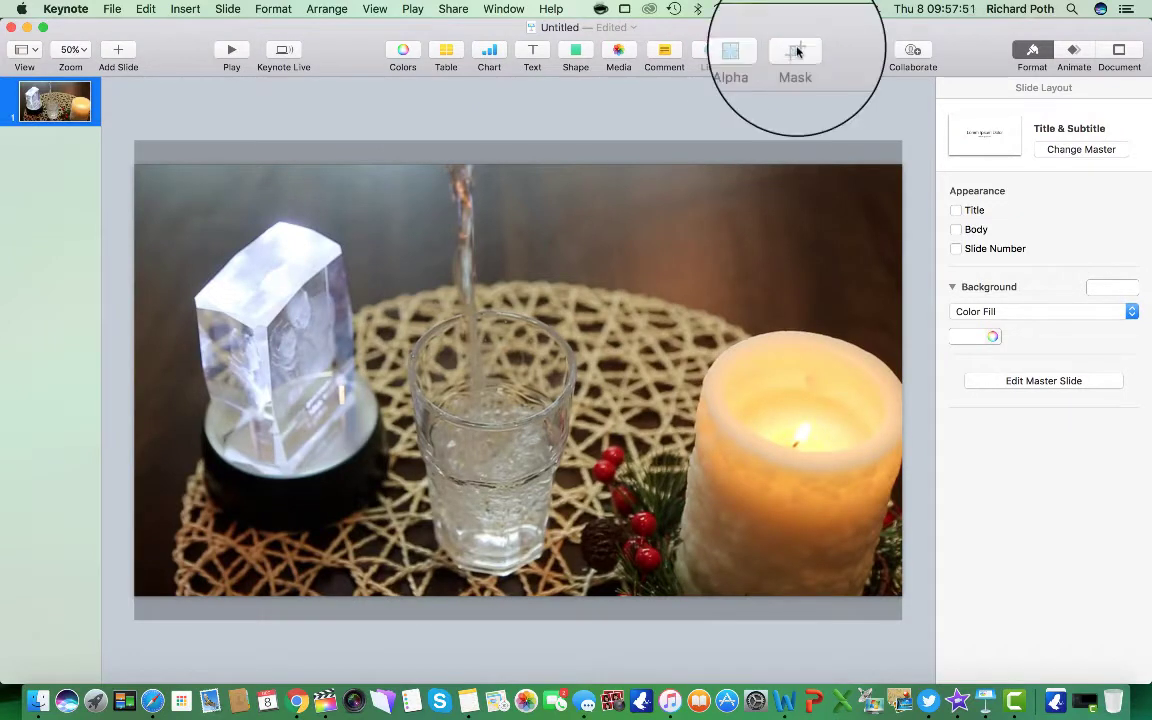
pyautogui.rightClick(857, 46)
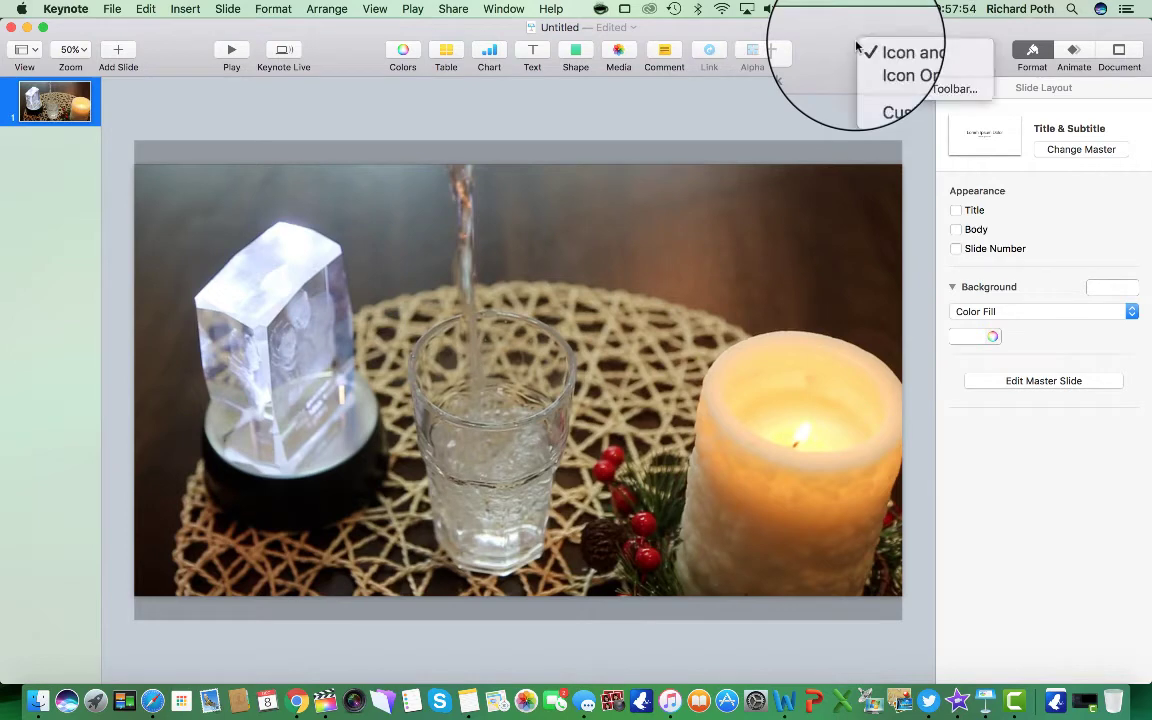
pyautogui.click(925, 88)
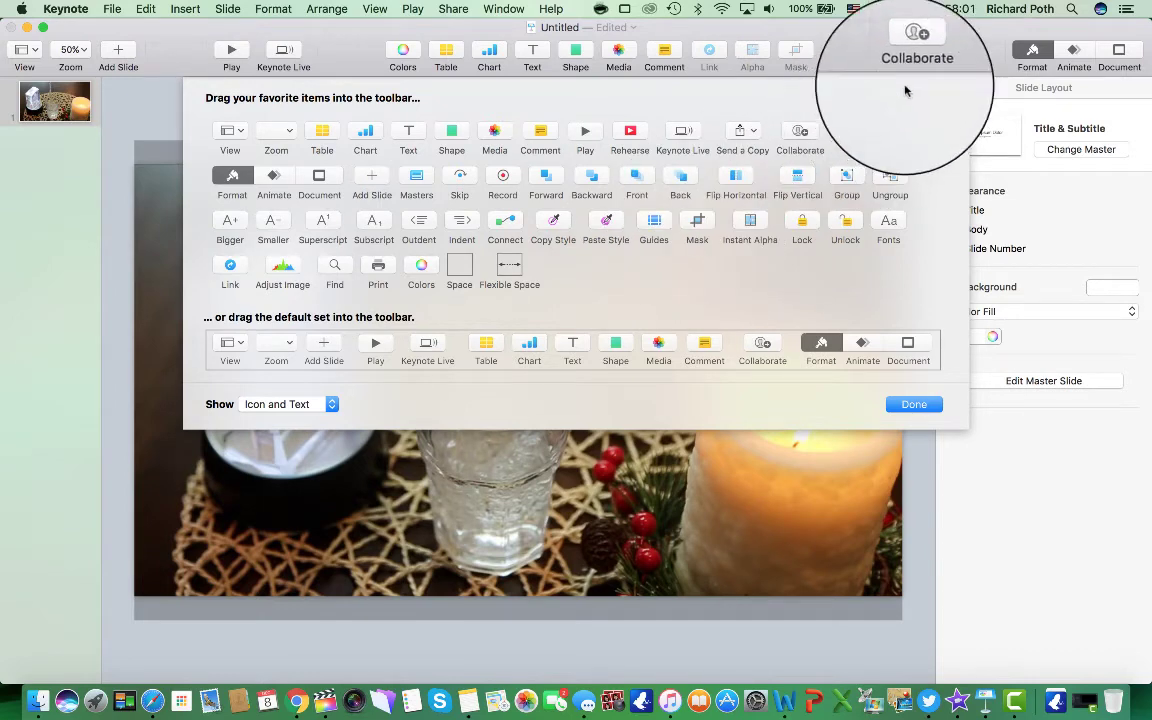
pyautogui.click(915, 402)
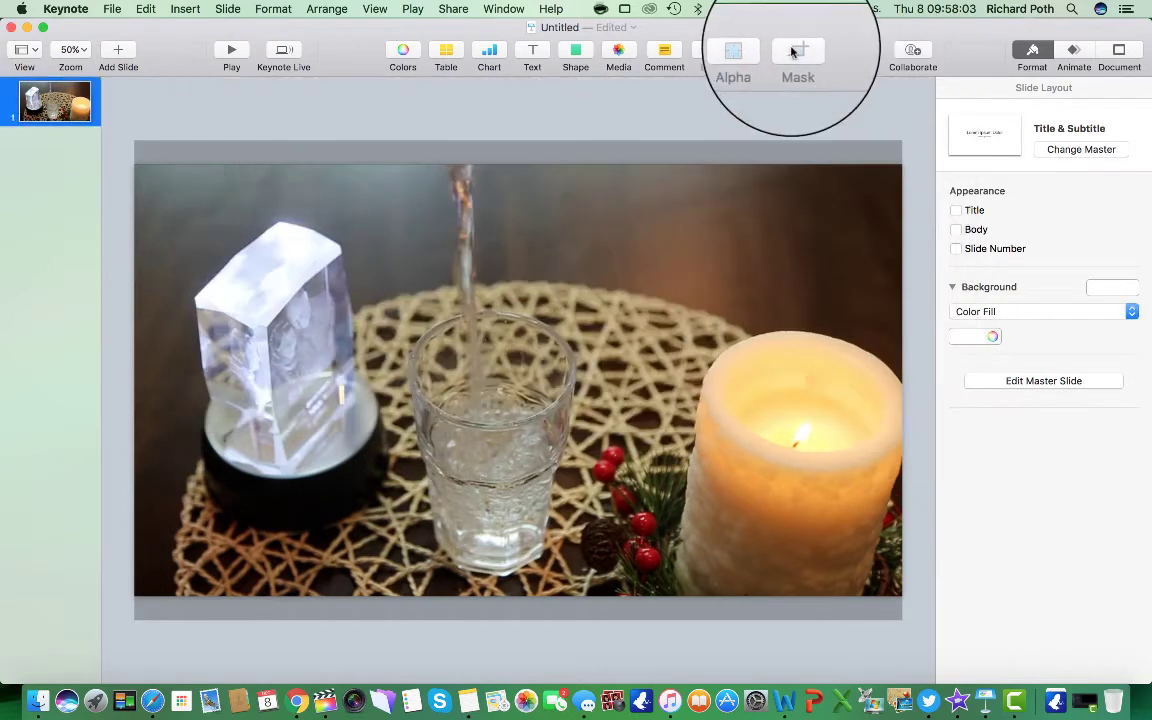
pyautogui.click(759, 252)
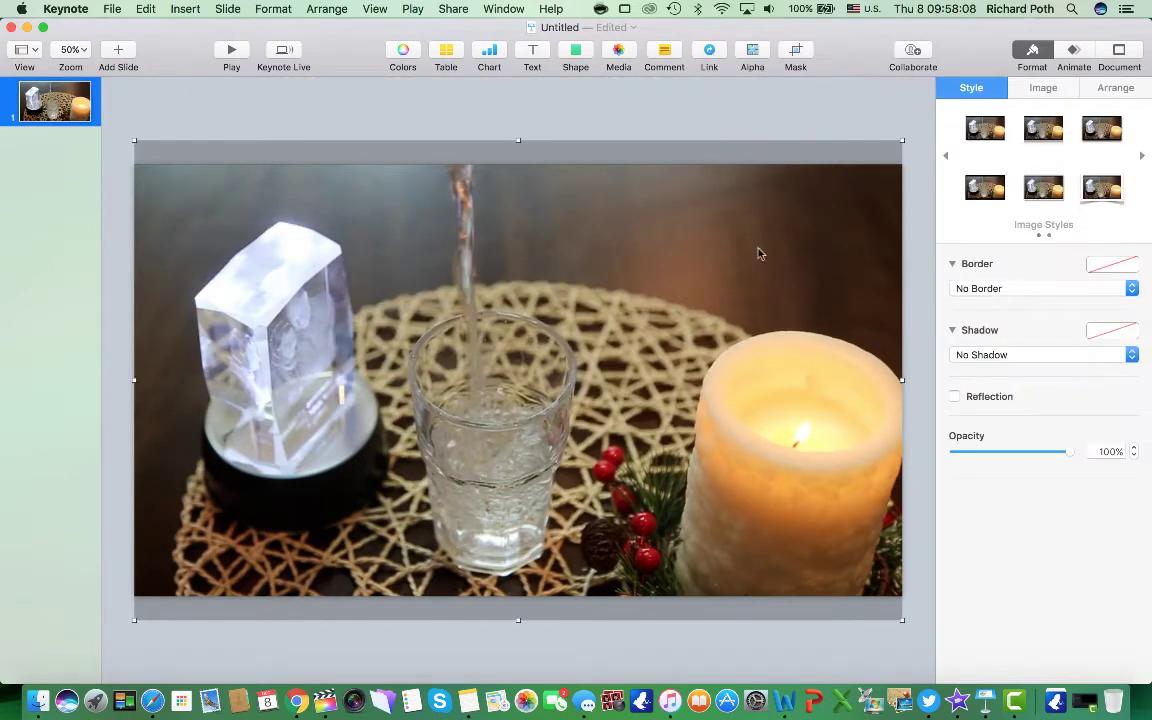
# - Mask the photo around the glass: trim the left, bottom to 856 pt, right to 526 pt wide
pyautogui.click(797, 53)
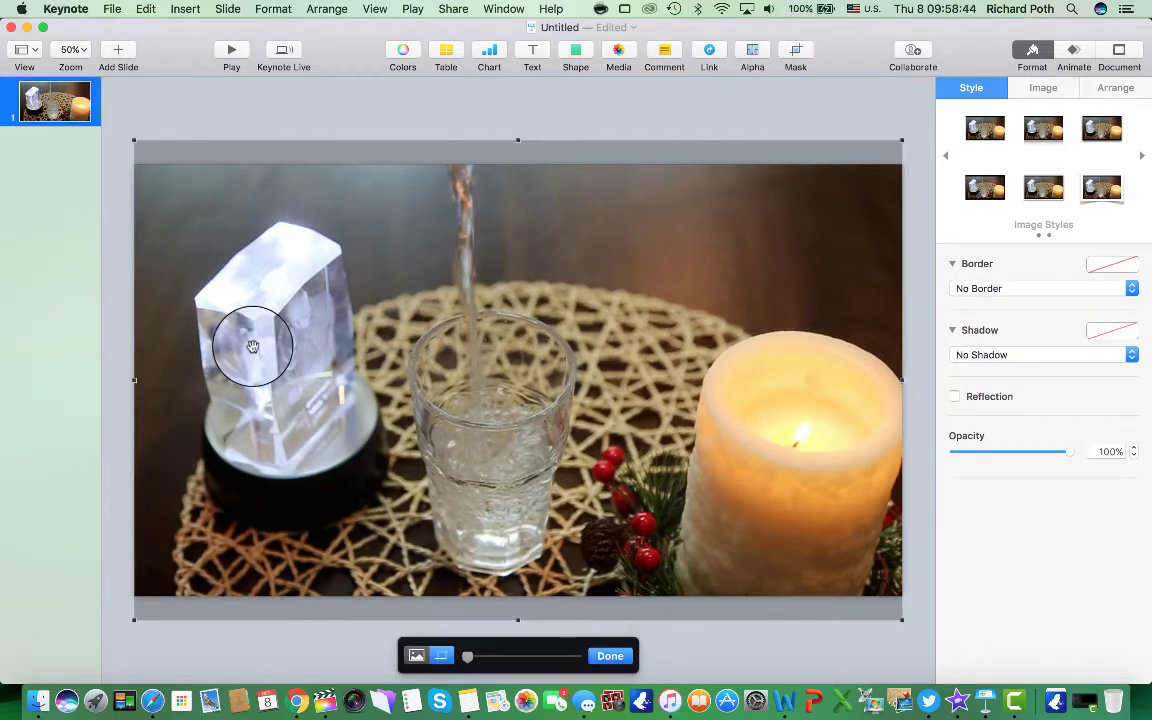
pyautogui.moveTo(133, 379); pyautogui.dragTo(390, 378)
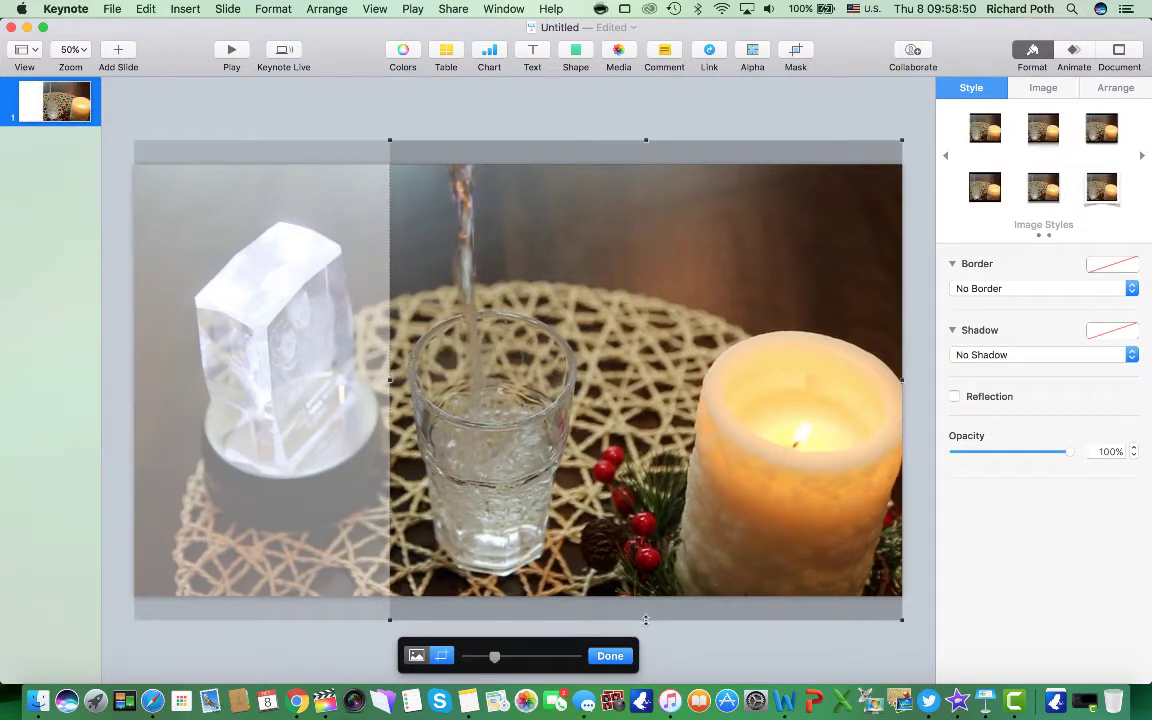
pyautogui.moveTo(645, 620); pyautogui.dragTo(617, 483)
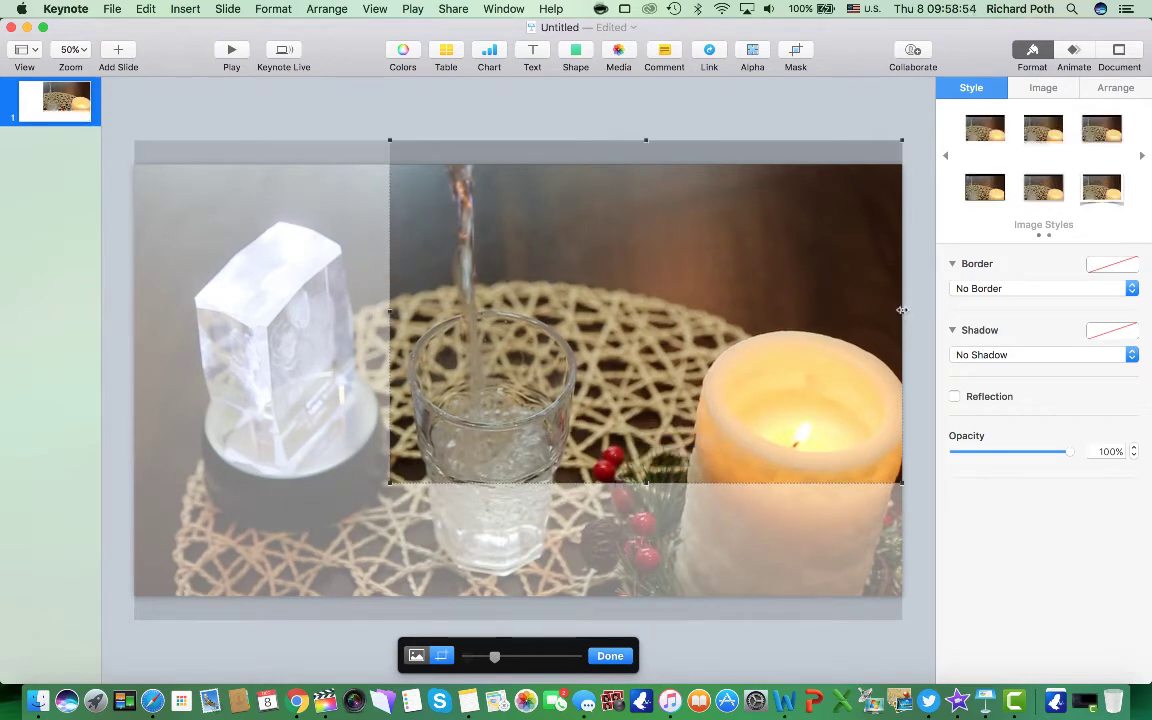
pyautogui.moveTo(902, 310); pyautogui.dragTo(600, 312)
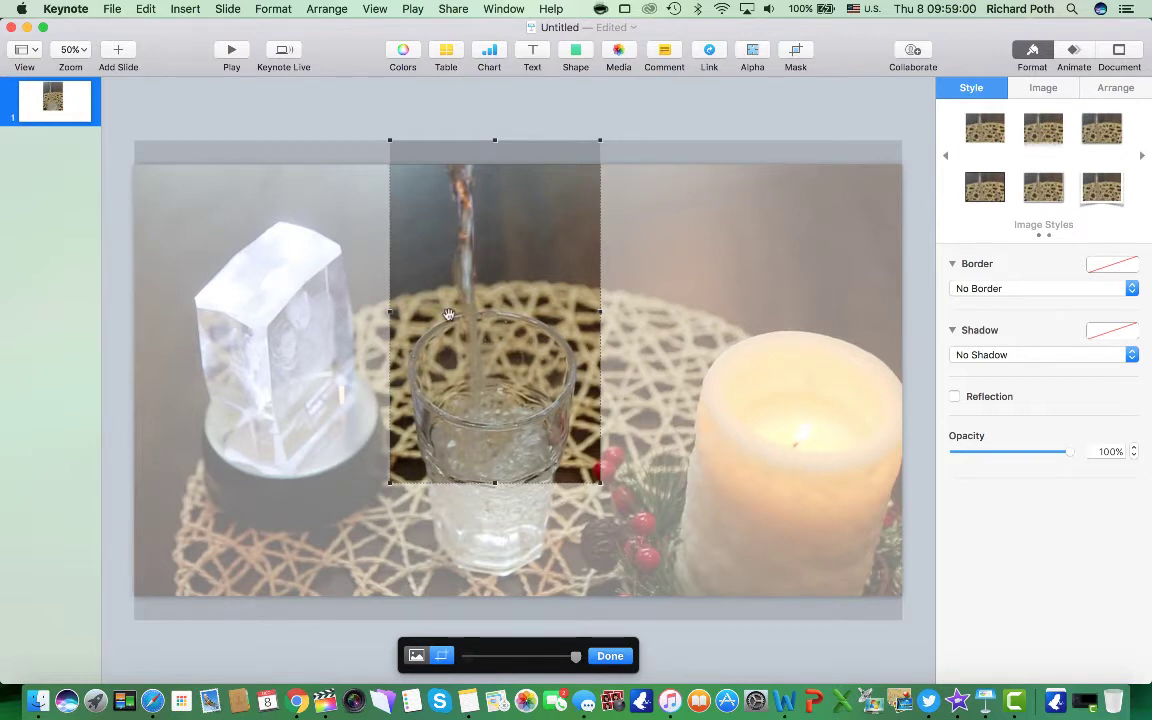
pyautogui.moveTo(391, 311); pyautogui.dragTo(395, 311)
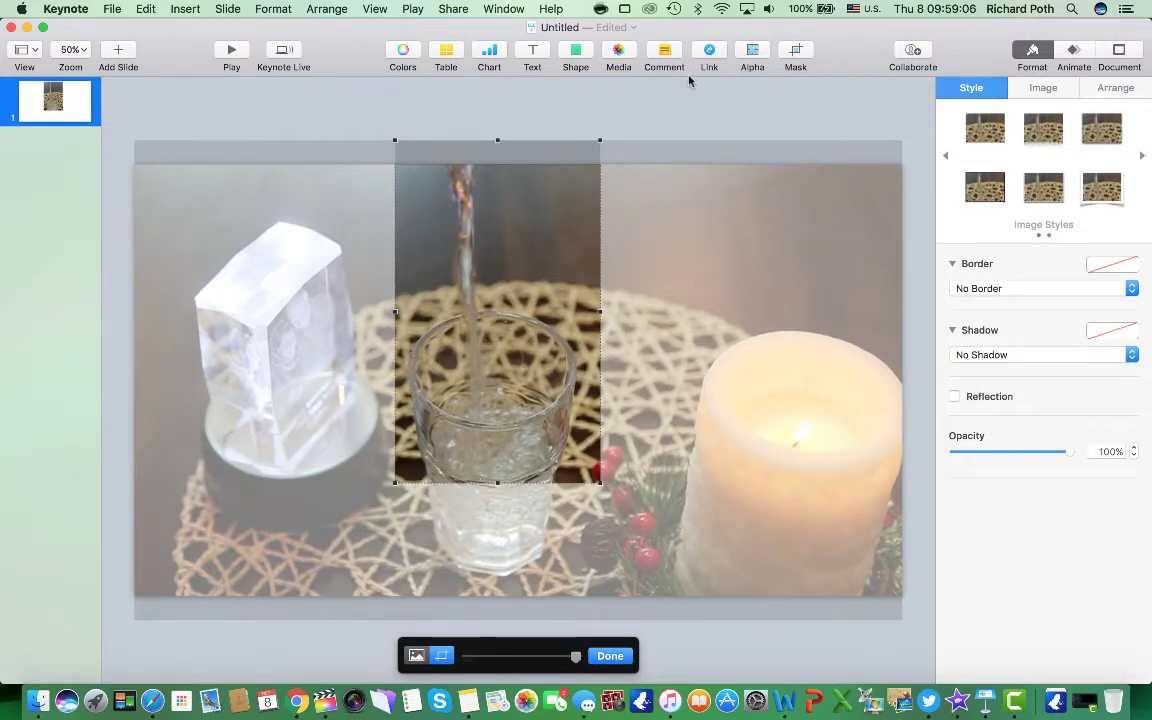
pyautogui.press('Return')
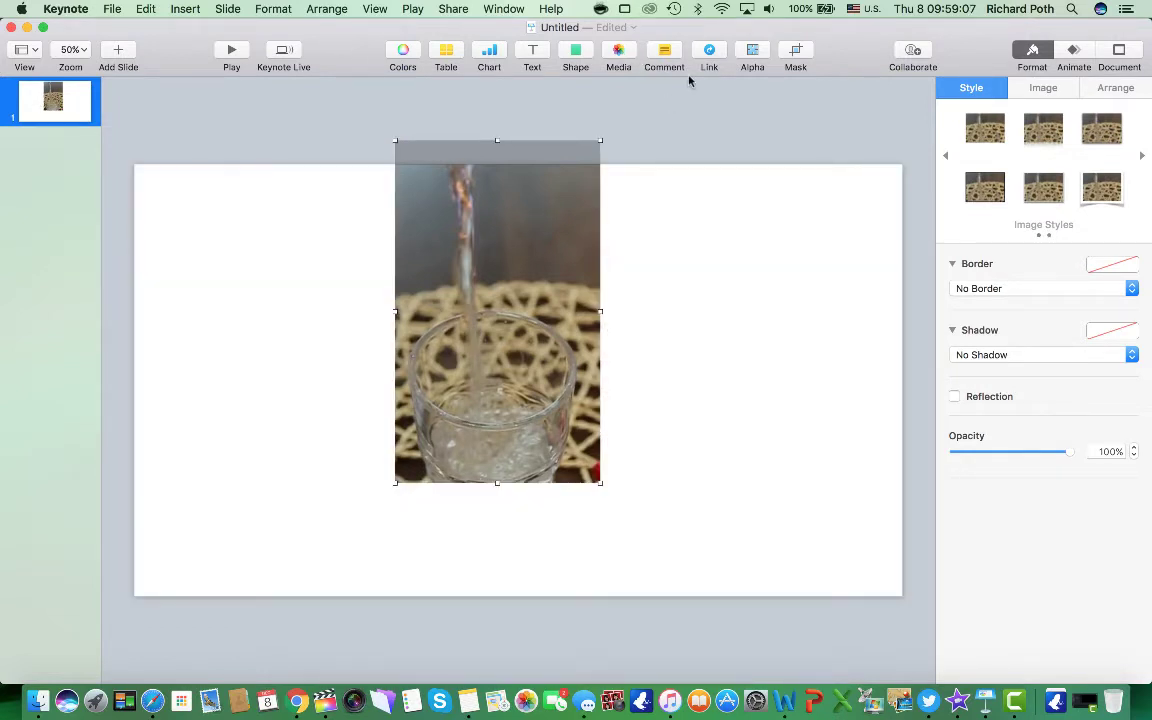
# - Set the slide background colour to Spring green from the Colors pencil set
pyautogui.click(654, 307)
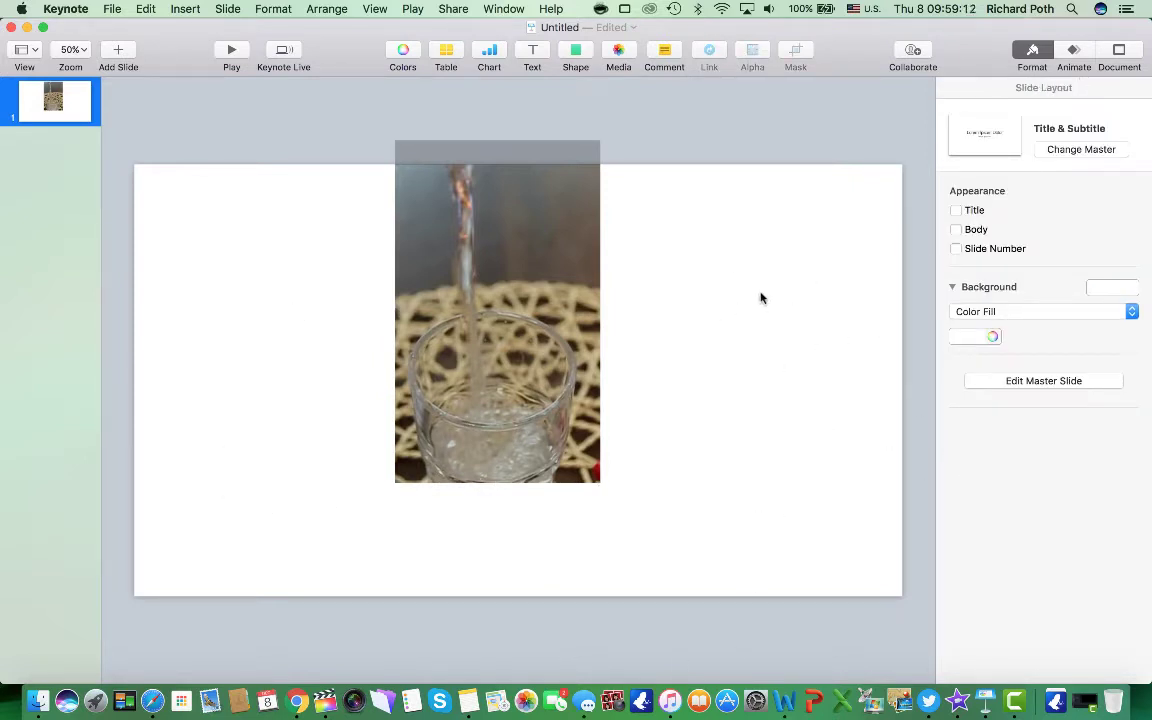
pyautogui.click(993, 338)
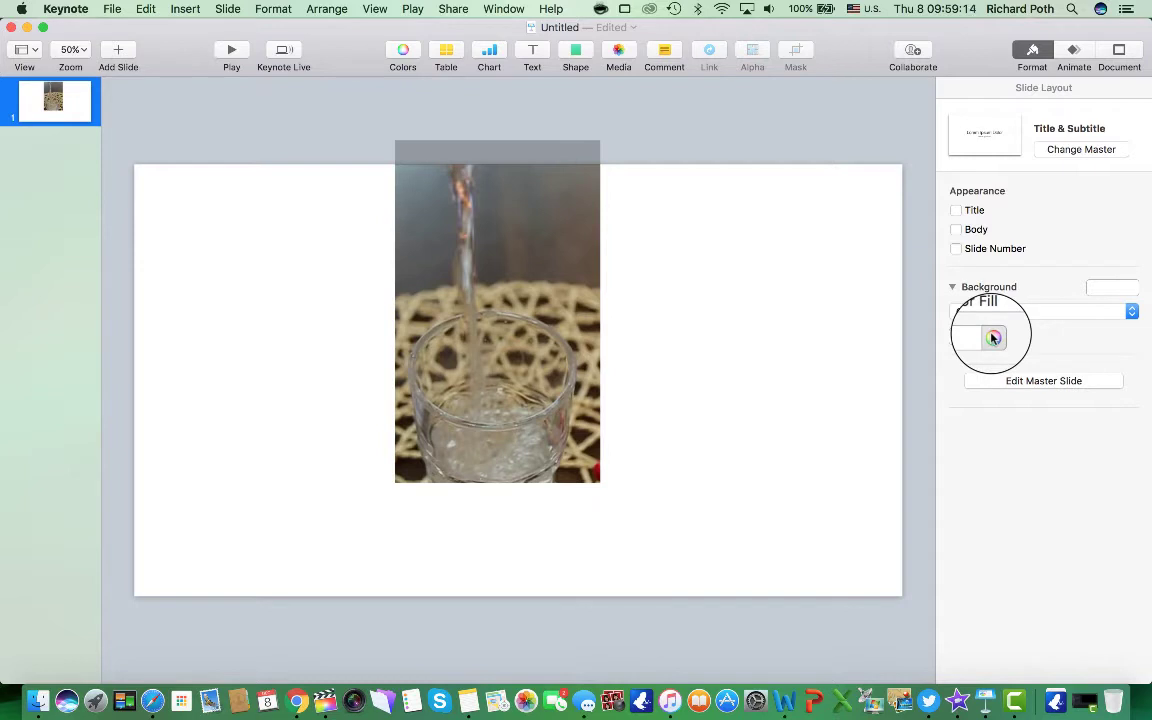
pyautogui.click(993, 338)
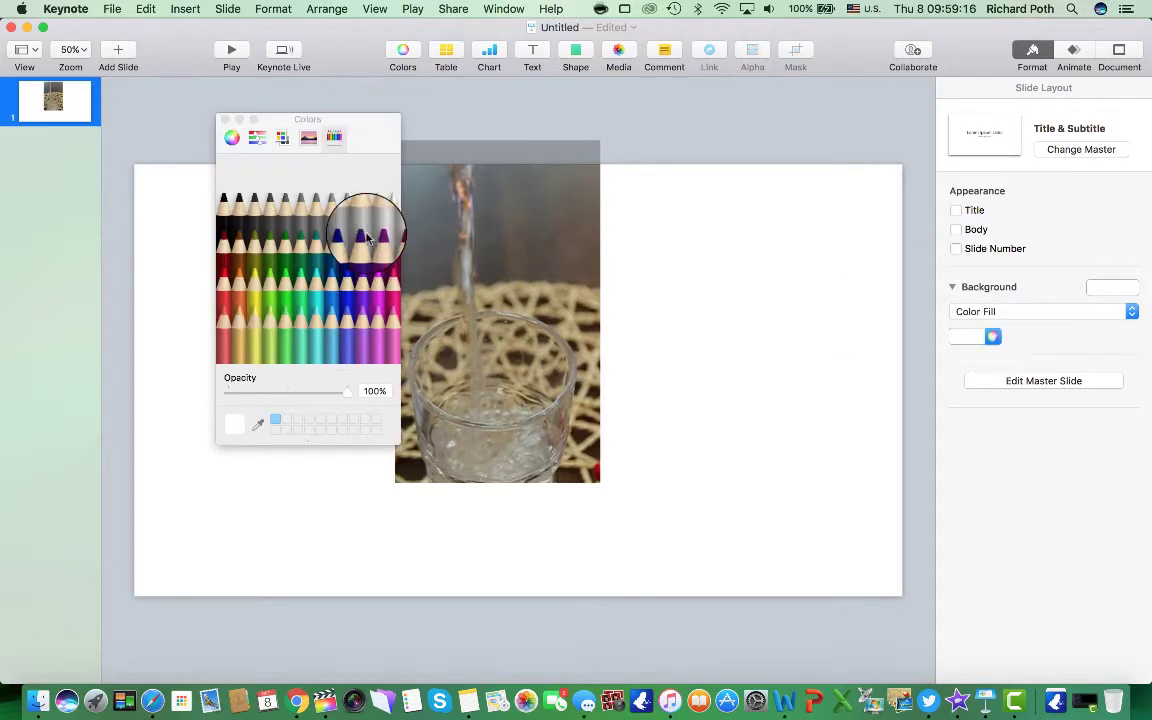
pyautogui.click(286, 283)
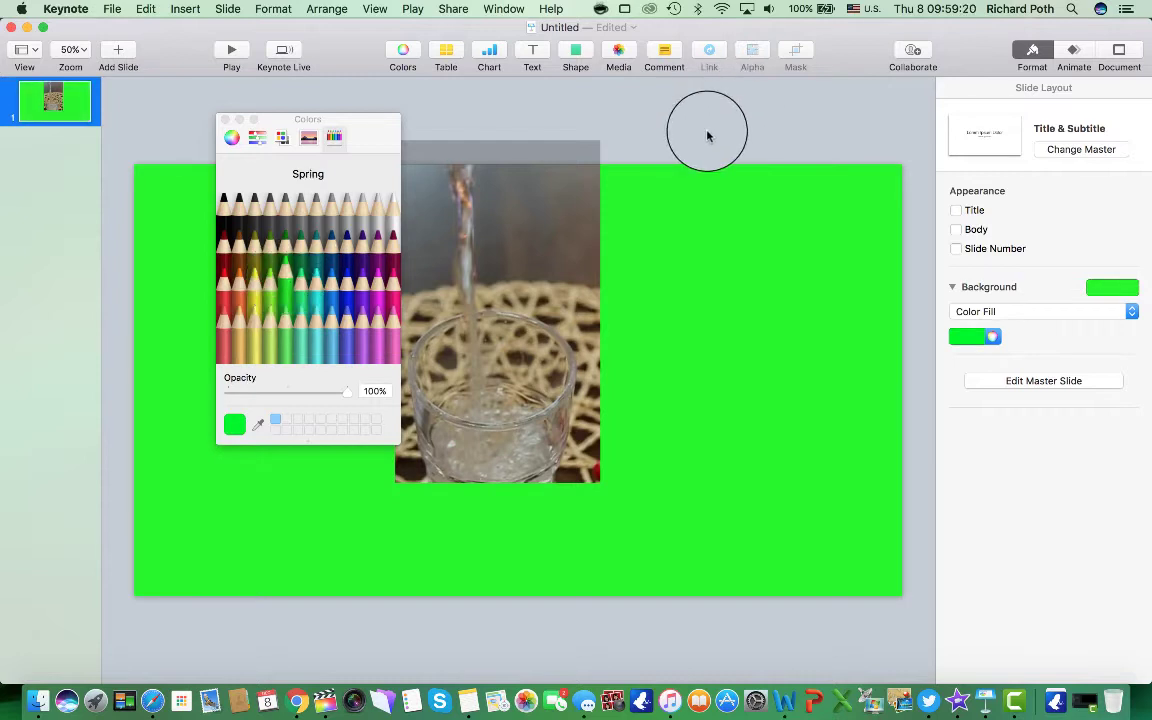
pyautogui.click(225, 119)
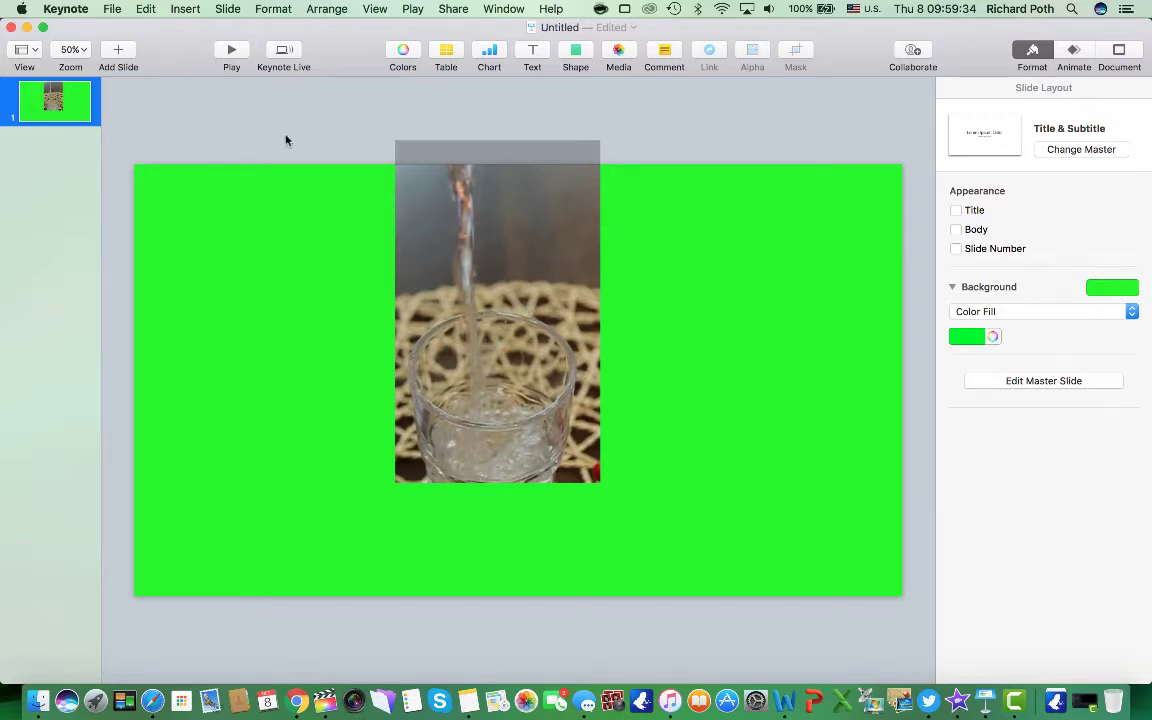
# - Export the slide as images, choosing the Pictures folder as the destination
pyautogui.click(112, 9)
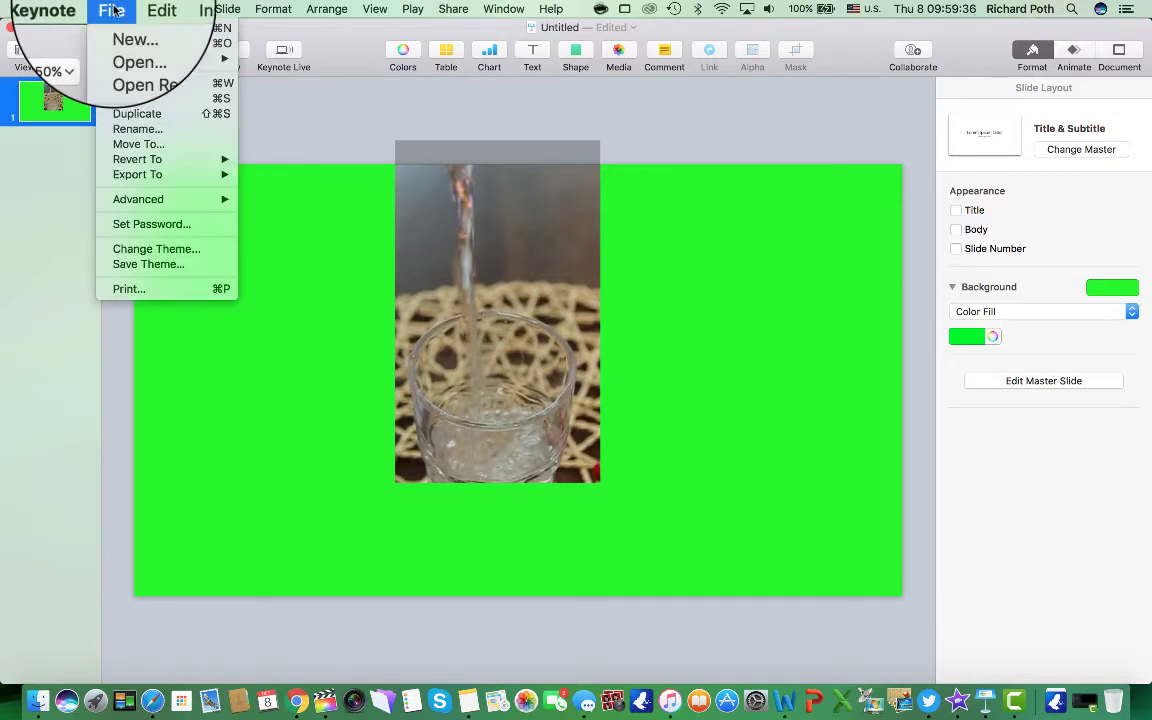
pyautogui.moveTo(180, 174)
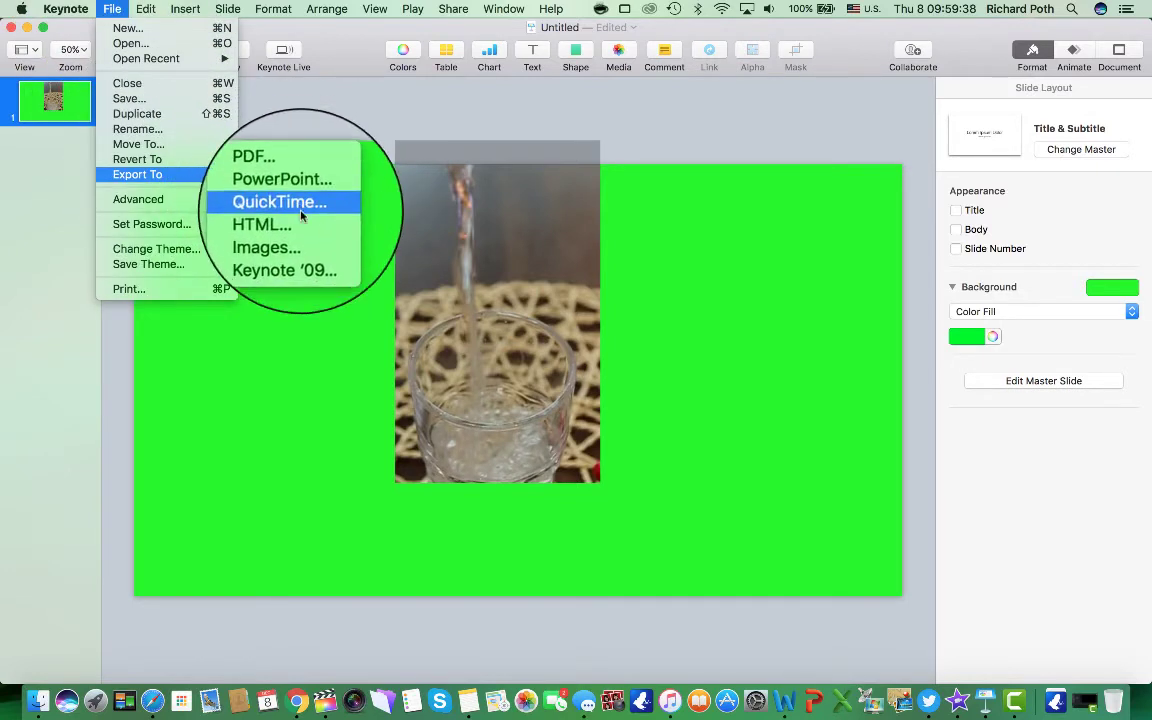
pyautogui.click(310, 242)
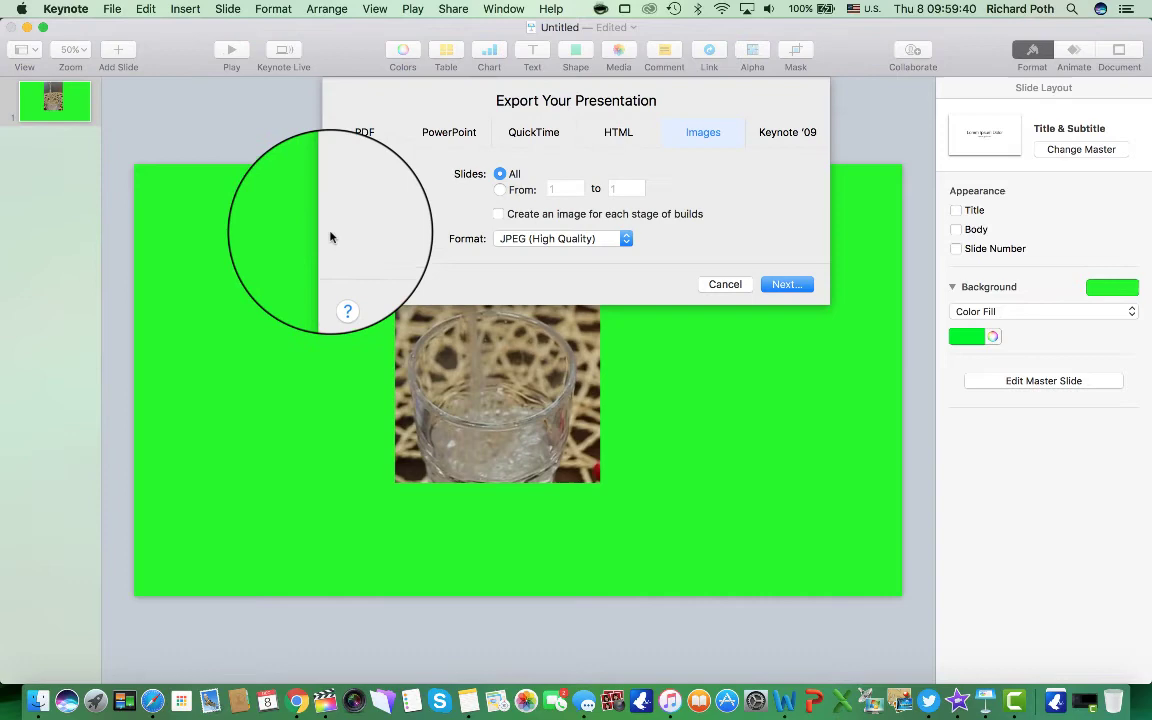
pyautogui.click(787, 285)
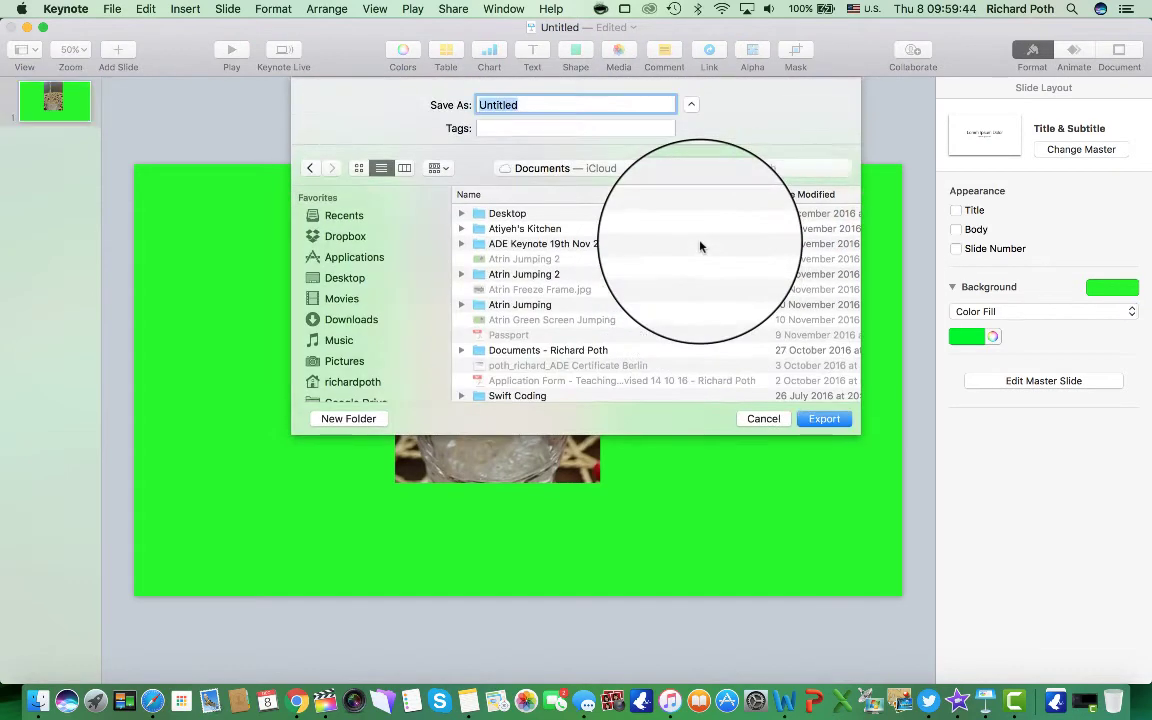
pyautogui.click(340, 361)
# - Name the export 'Living Picture', export it, then close and save the presentation
pyautogui.click(543, 99)
pyautogui.doubleClick(543, 99)
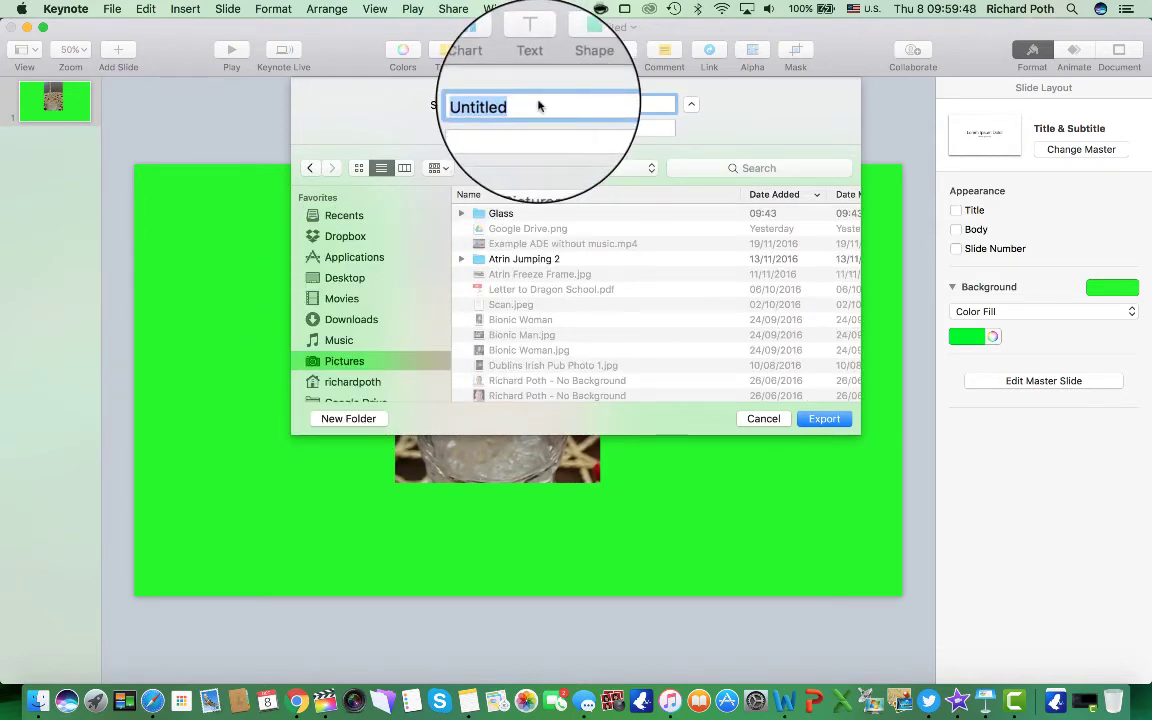
pyautogui.write('Living Pu')
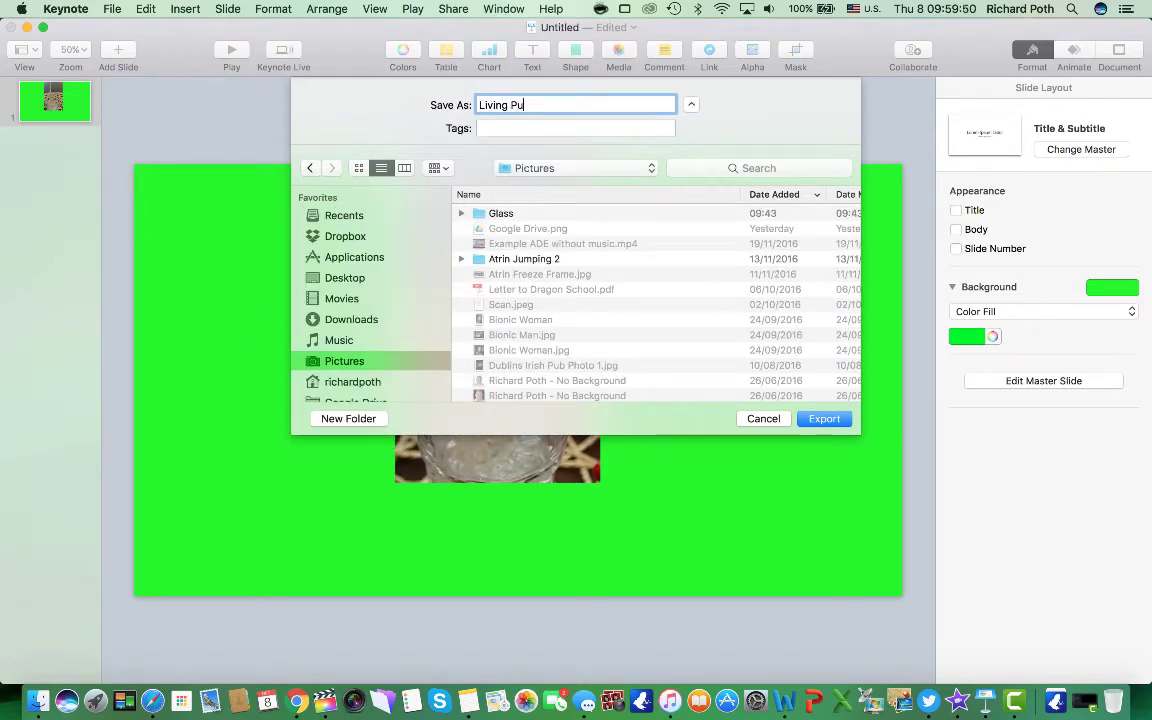
pyautogui.write('icture')
pyautogui.click(824, 418)
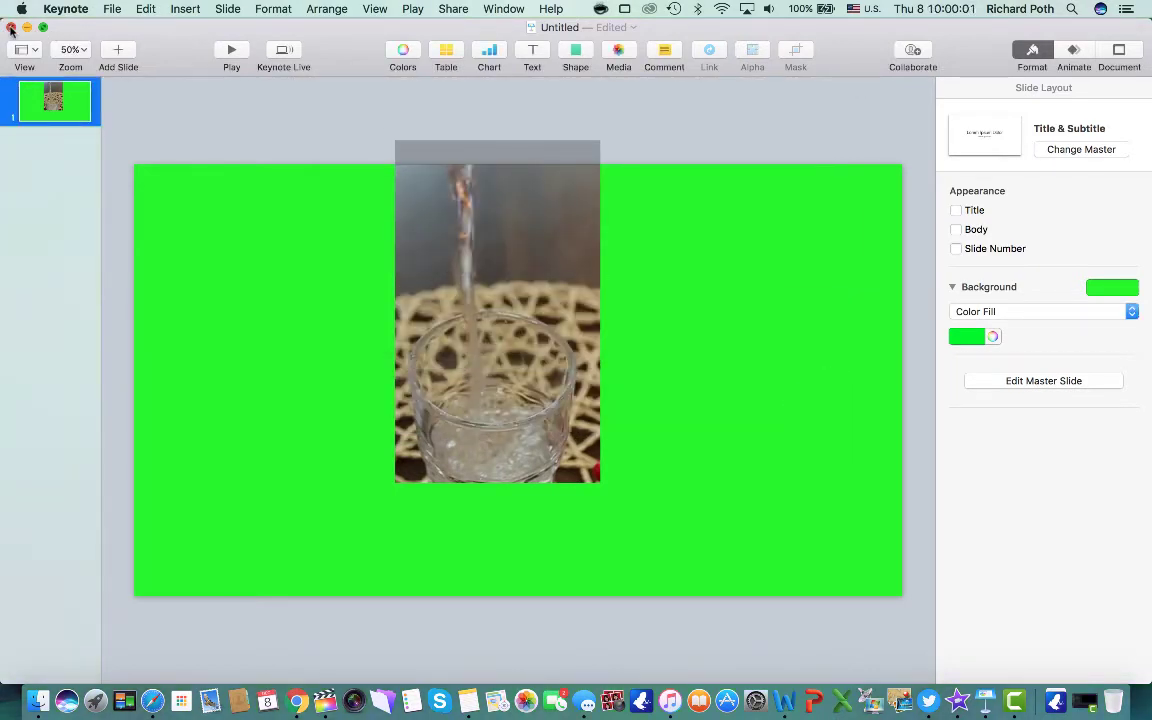
pyautogui.click(11, 27)
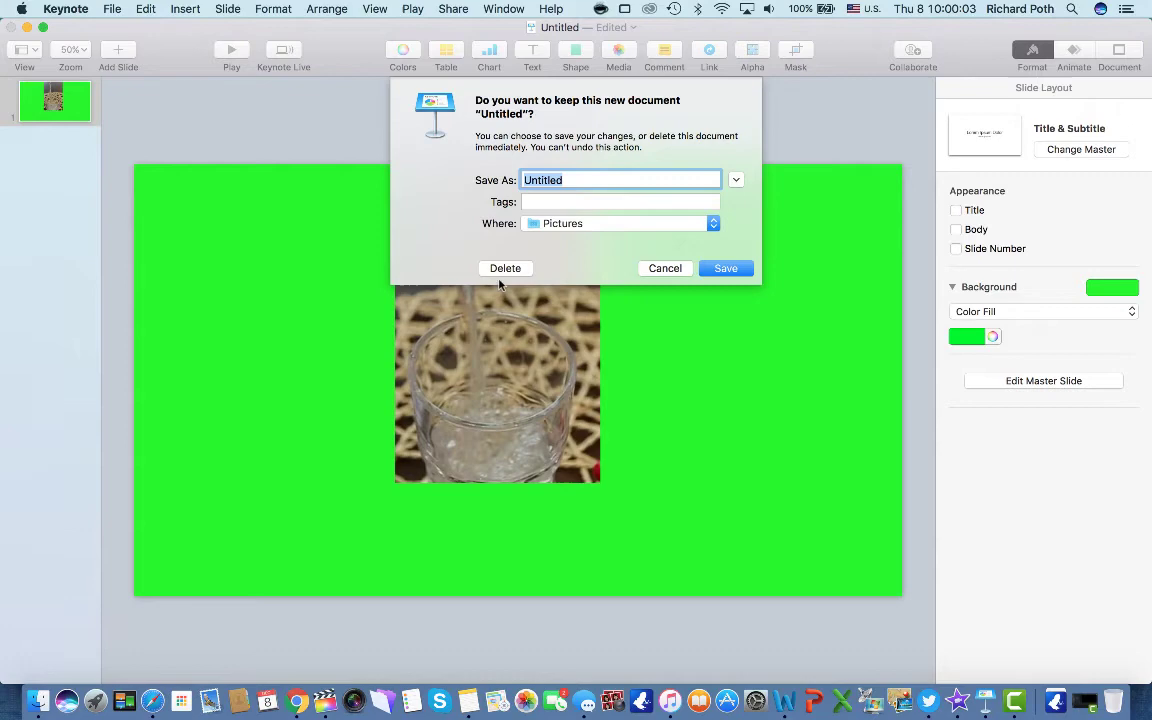
pyautogui.click(726, 268)
# - Add the pouring-water clip to the timeline, split it and delete the first part
pyautogui.press('super+Tab')
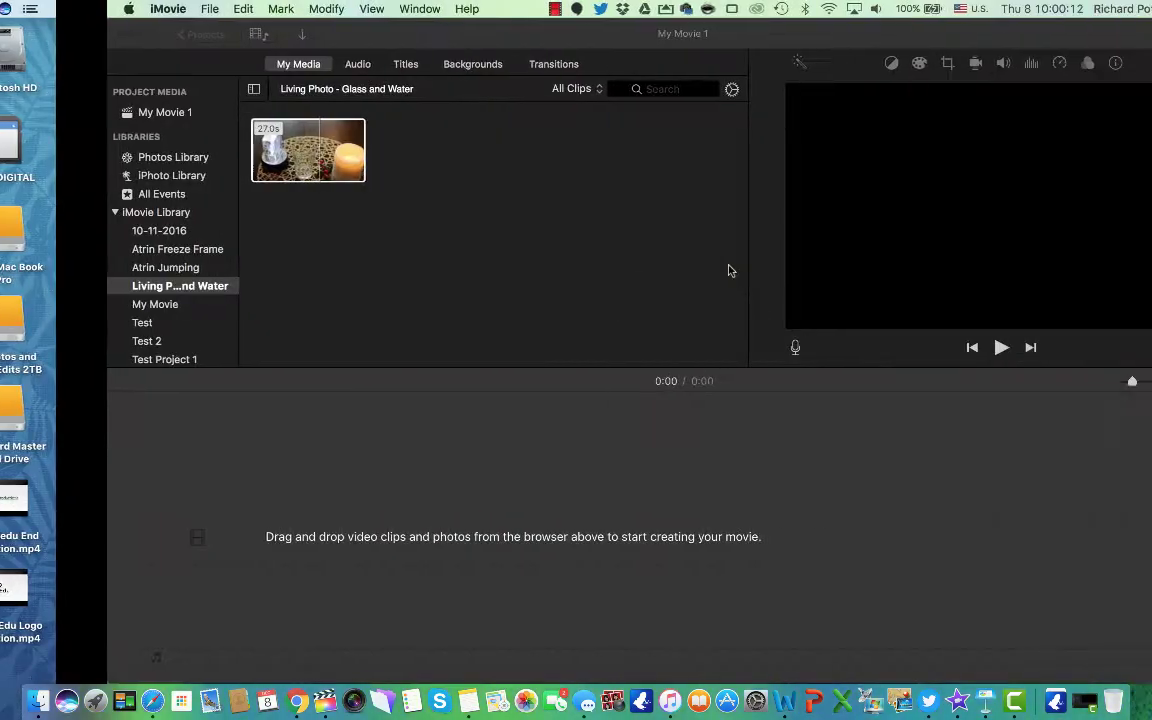
pyautogui.click(204, 147)
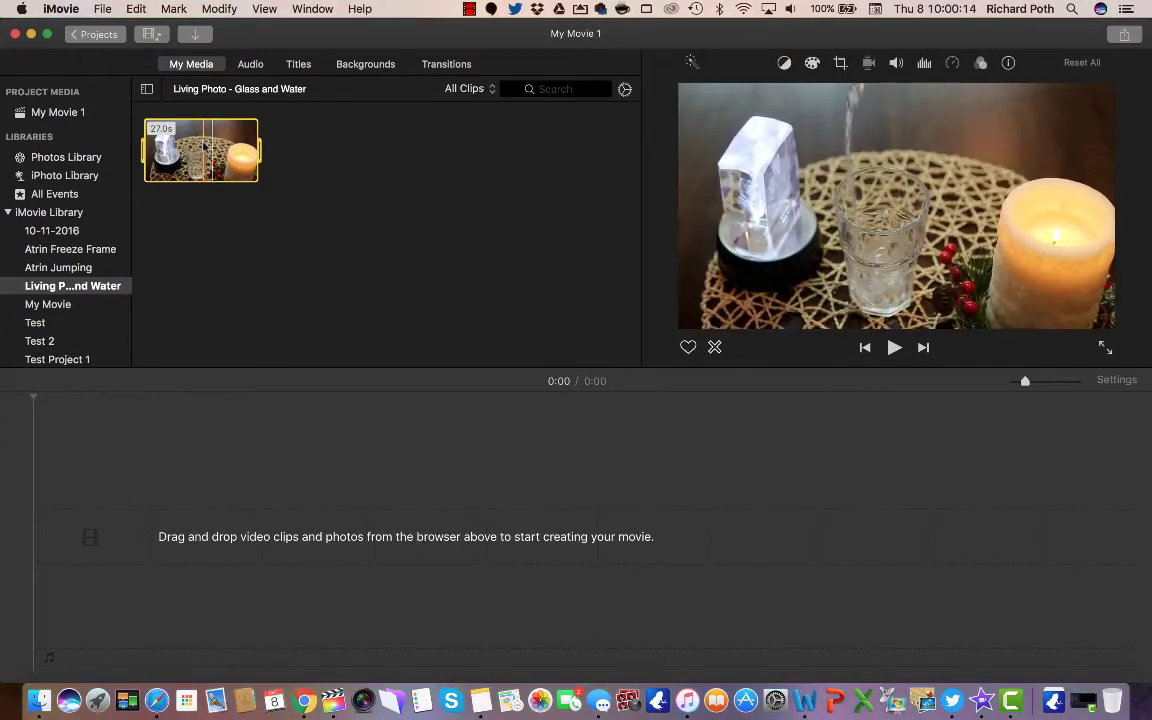
pyautogui.moveTo(190, 130); pyautogui.dragTo(46, 540)
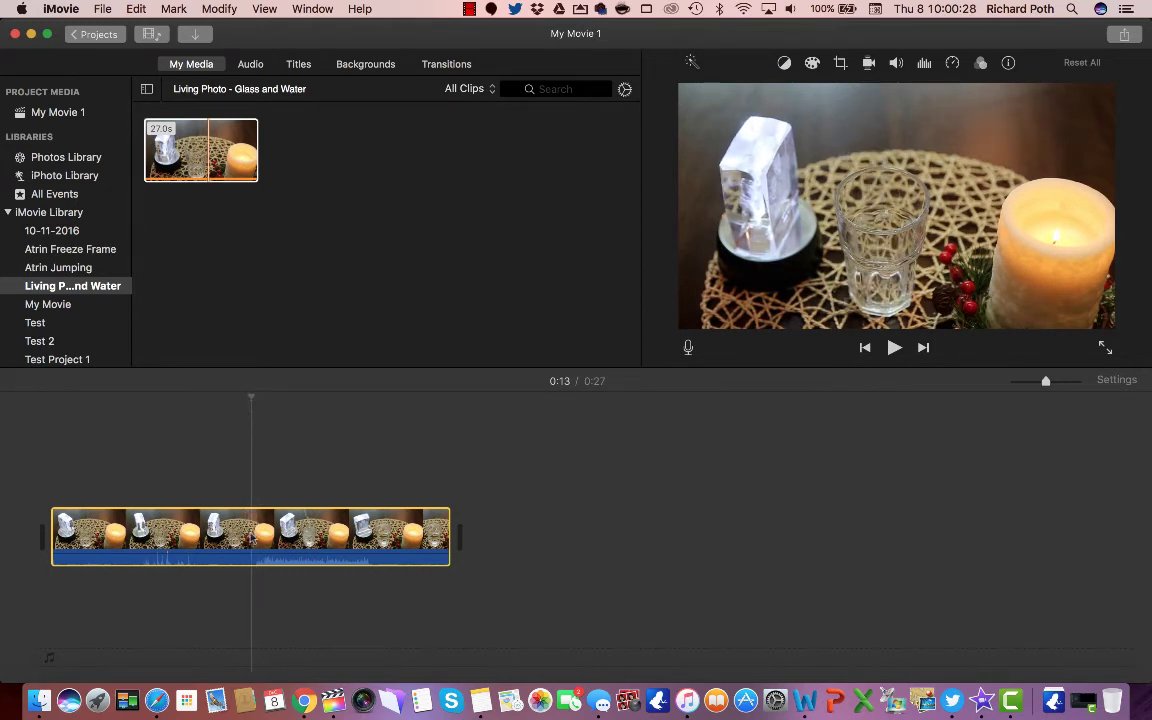
pyautogui.rightClick(252, 537)
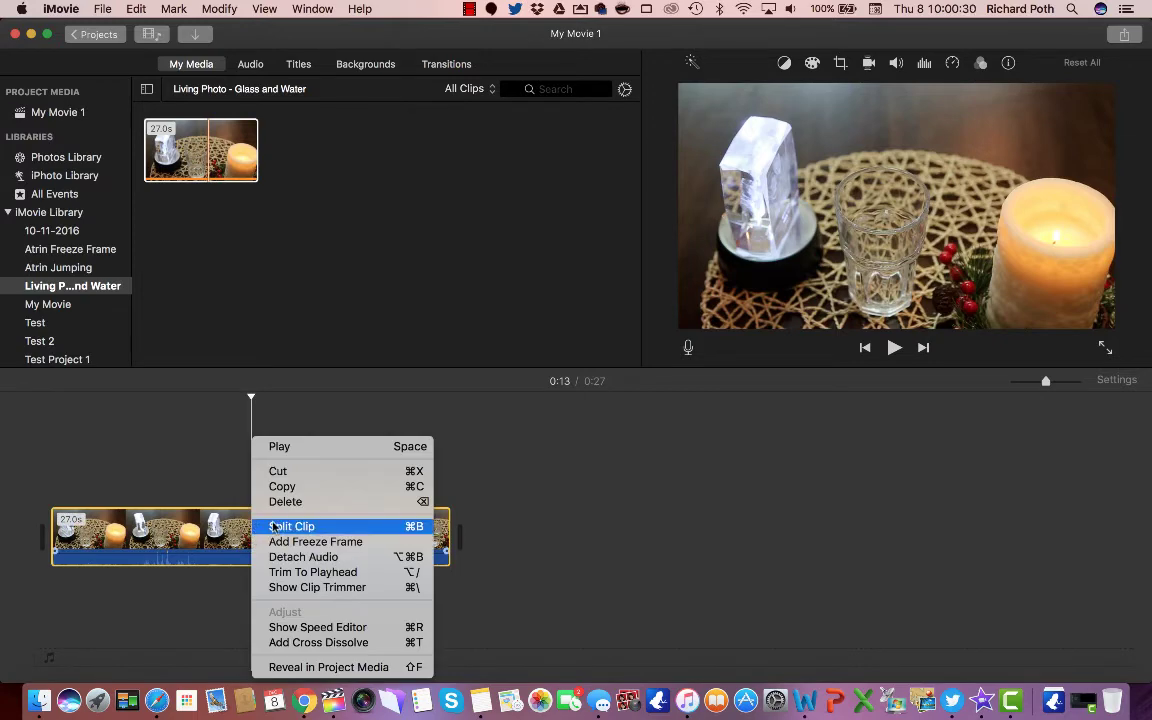
pyautogui.click(281, 527)
pyautogui.click(196, 530)
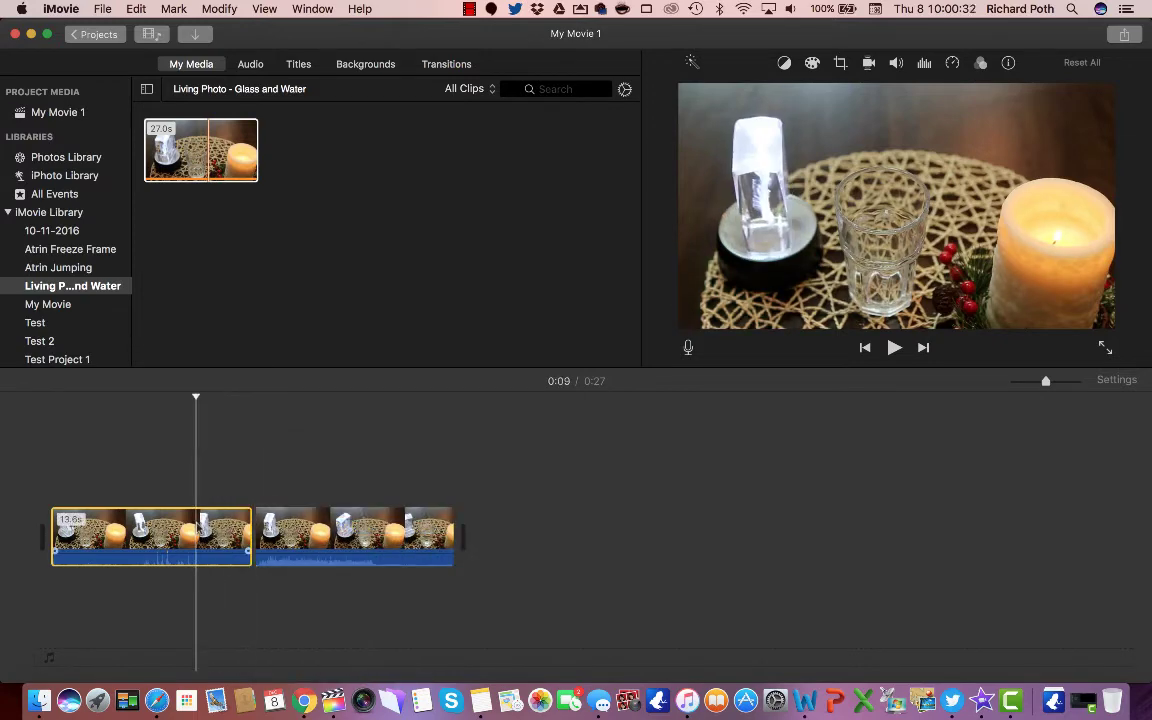
pyautogui.press('Delete')
# - Split the clip at 0:08 and delete everything after the split
pyautogui.moveTo(52, 398); pyautogui.dragTo(176, 405)
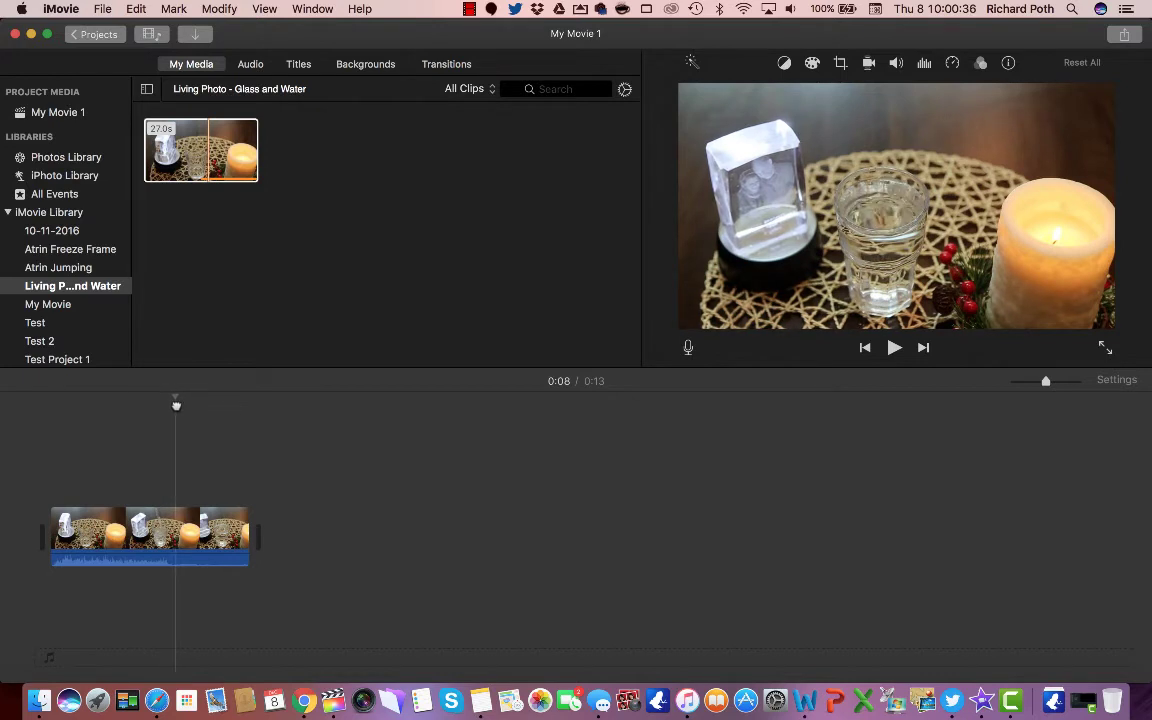
pyautogui.rightClick(177, 527)
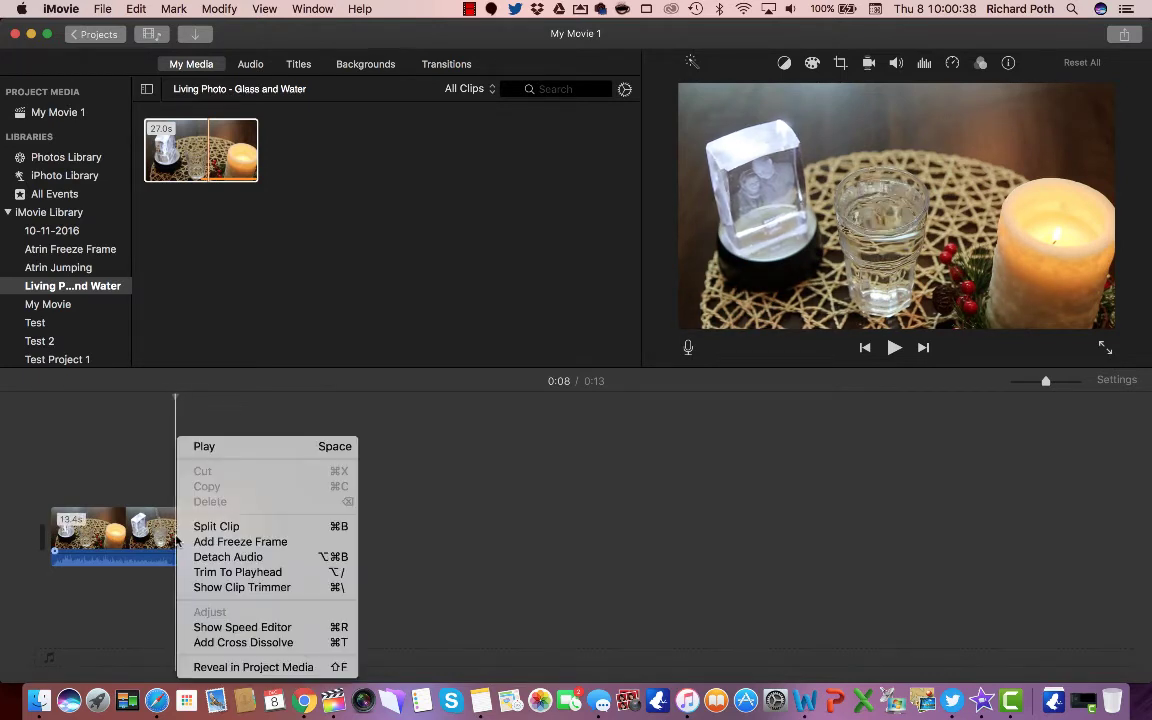
pyautogui.click(228, 527)
pyautogui.press('Delete')
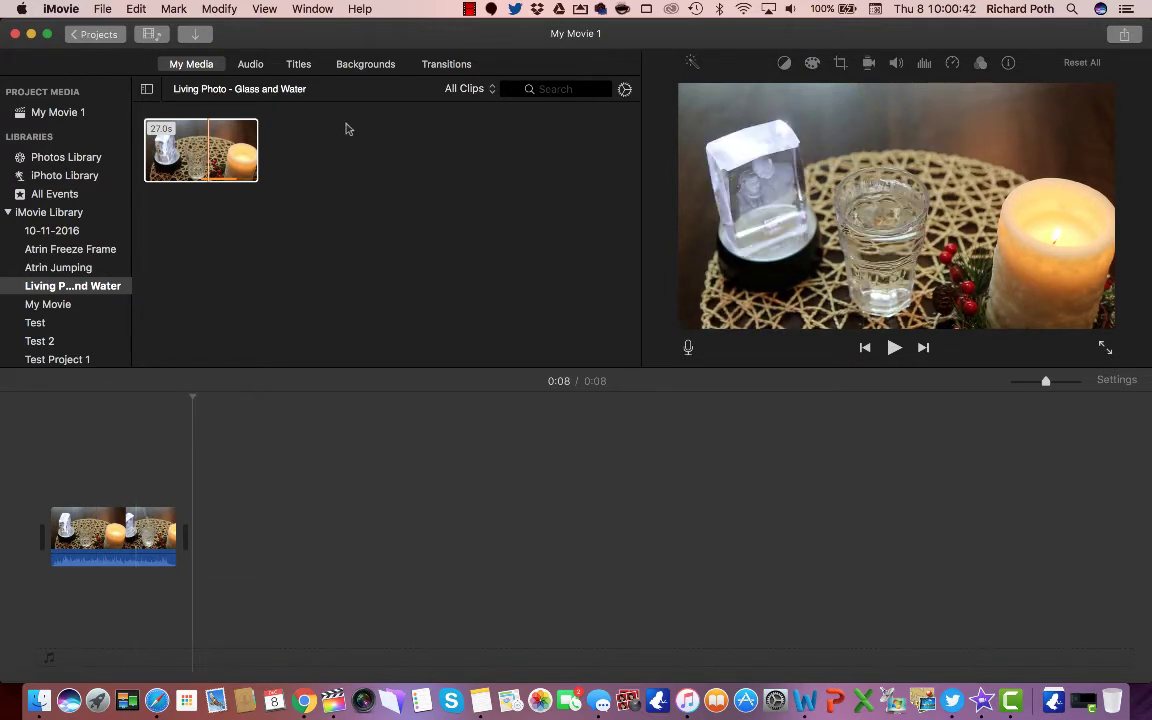
# - Import Living Picture.001.jpeg from Pictures > Living Picture and preview the imported still
pyautogui.click(104, 8)
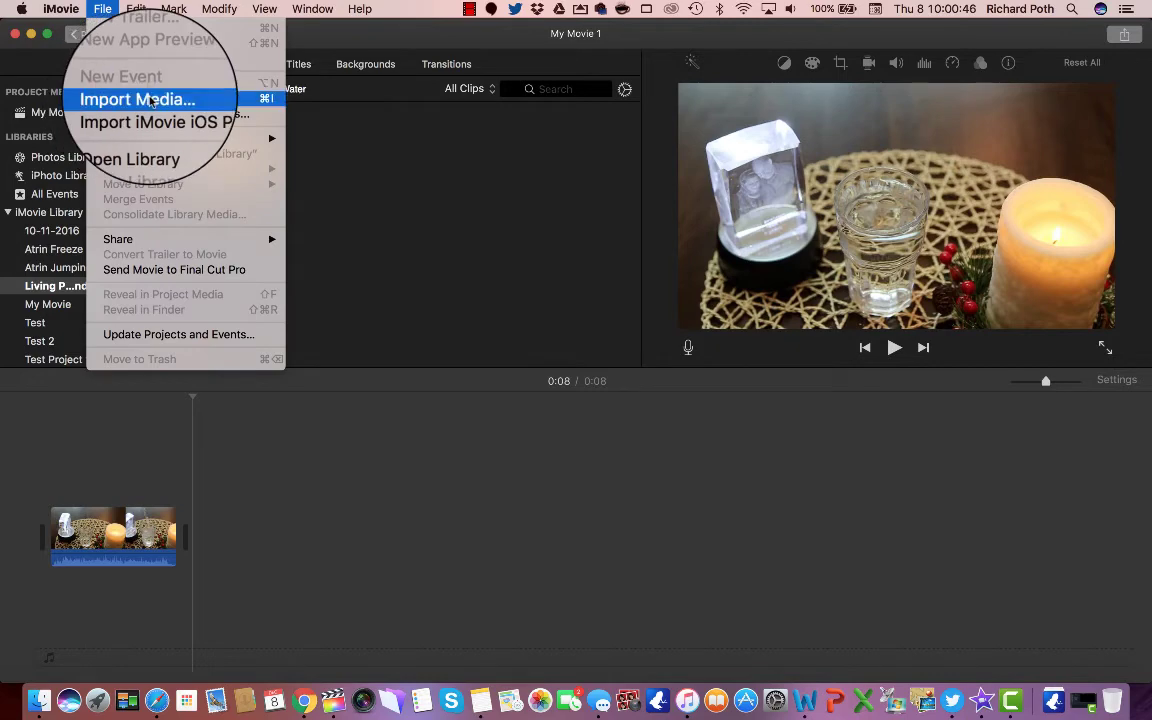
pyautogui.click(140, 98)
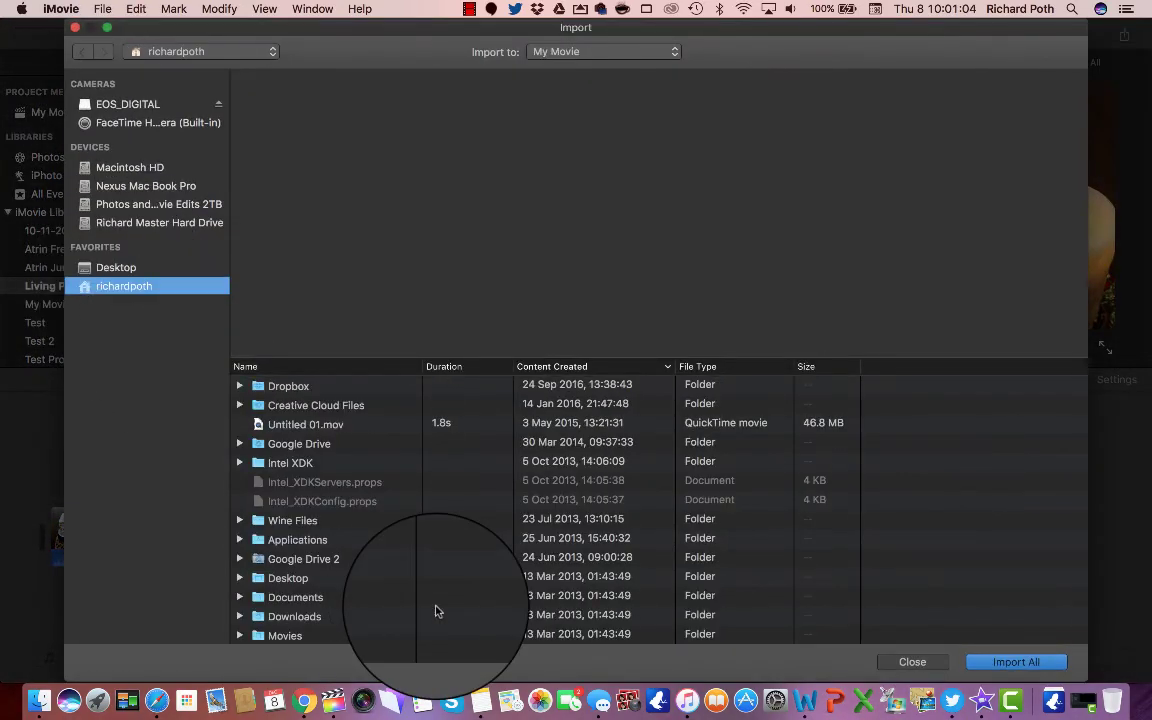
pyautogui.scroll(-2, 347, 597)
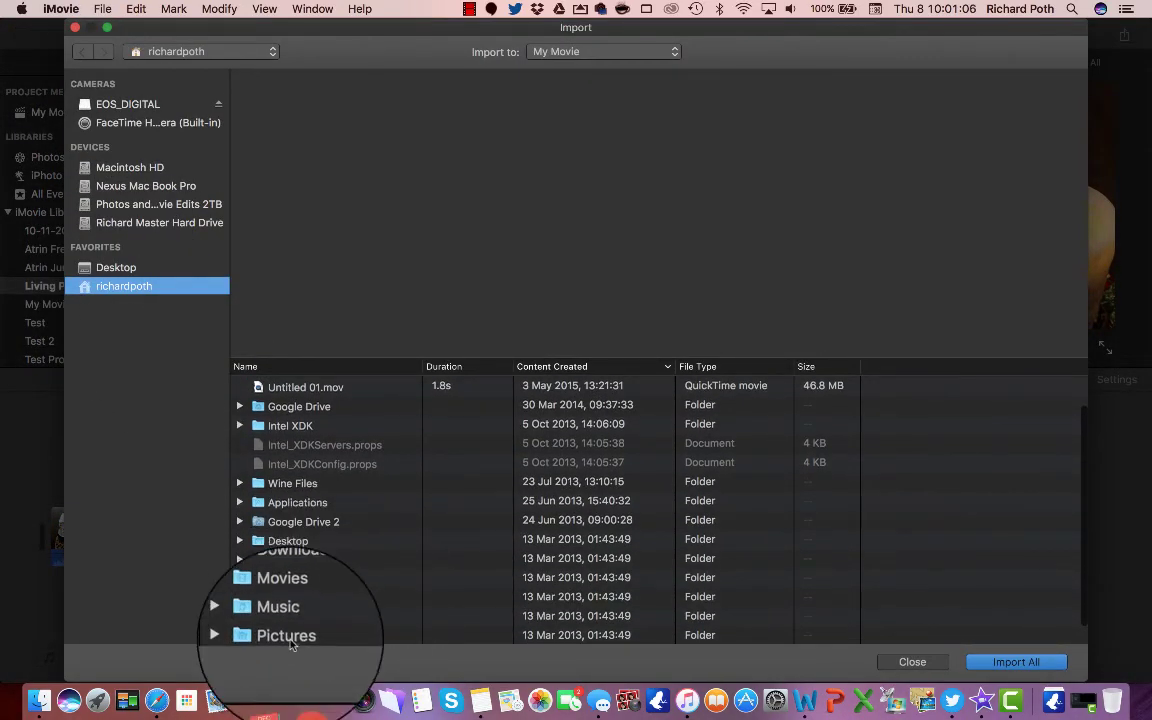
pyautogui.doubleClick(293, 630)
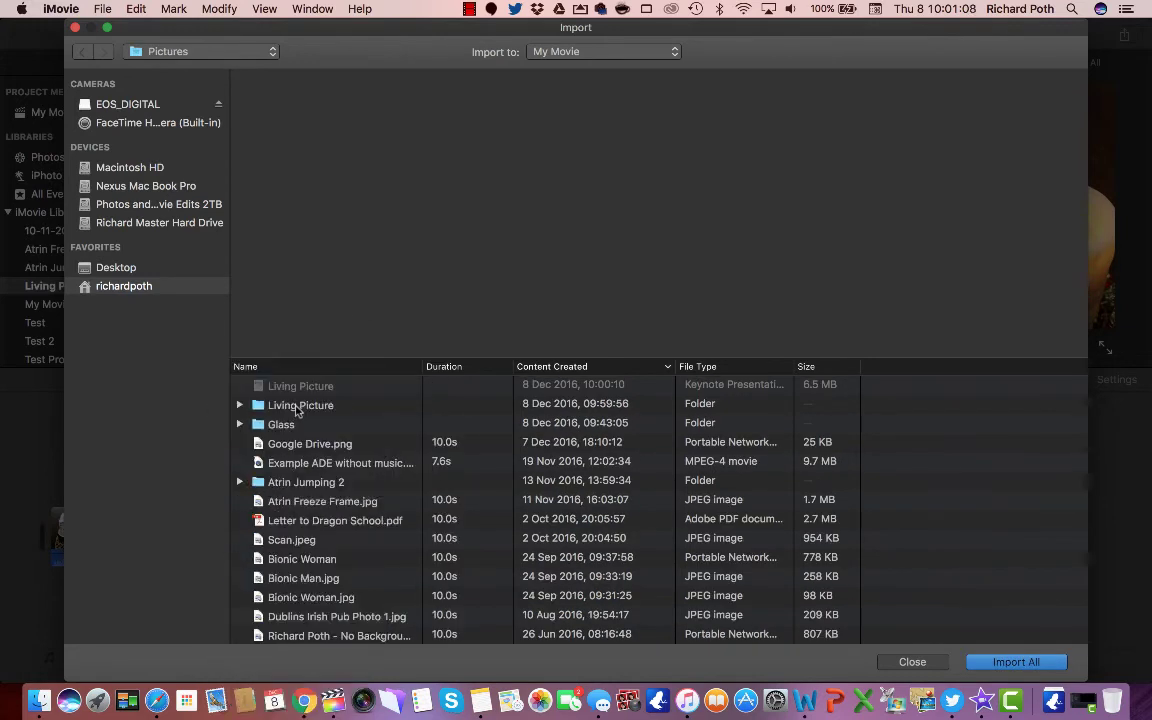
pyautogui.doubleClick(296, 405)
pyautogui.click(322, 390)
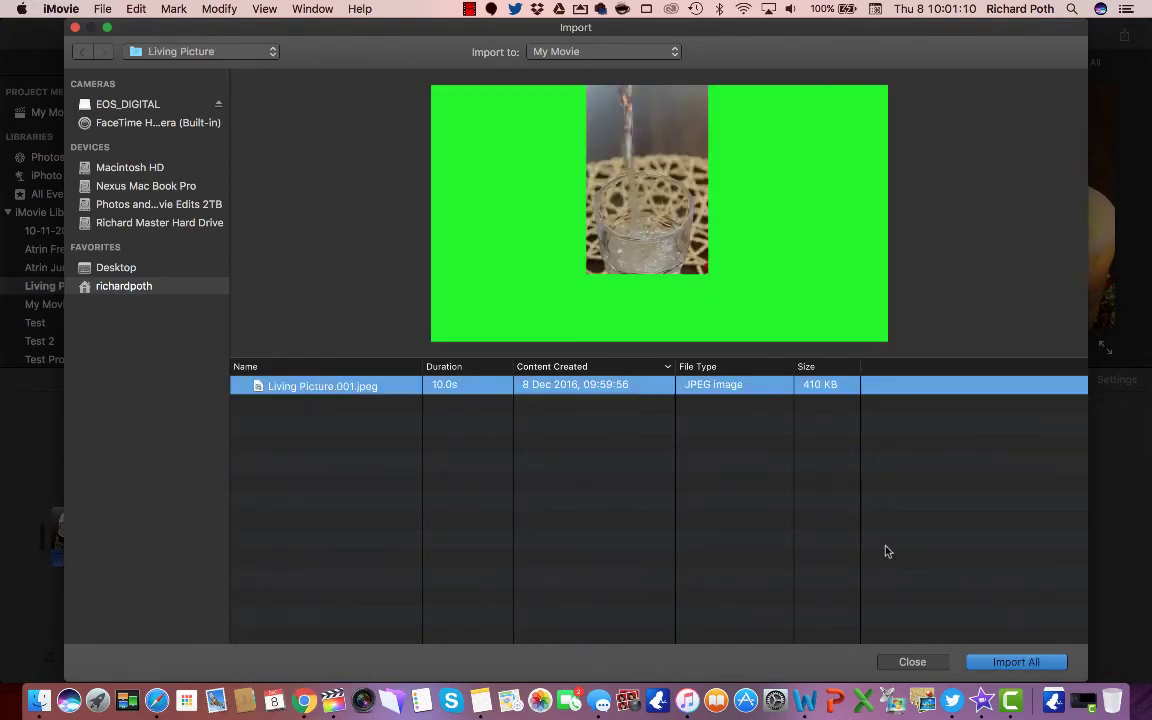
pyautogui.click(1016, 661)
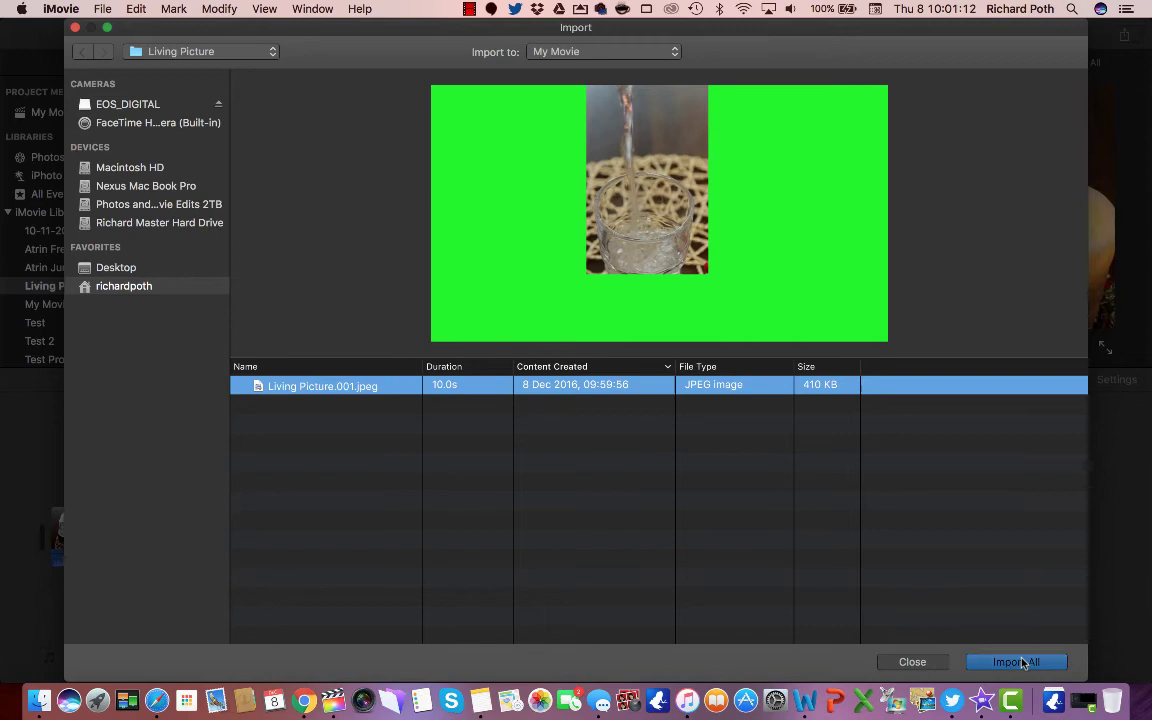
pyautogui.click(450, 157)
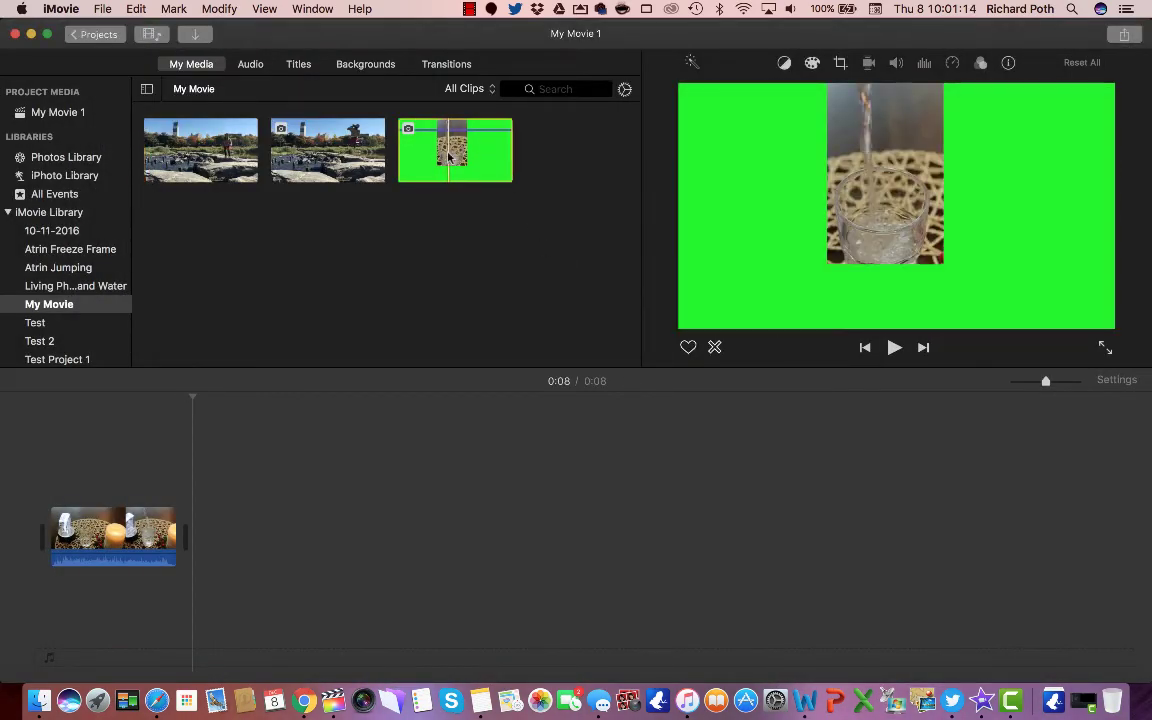
# - Place the green-screen still above the water clip and set its crop style to Fit
pyautogui.moveTo(467, 142); pyautogui.dragTo(172, 471)
pyautogui.click(118, 476)
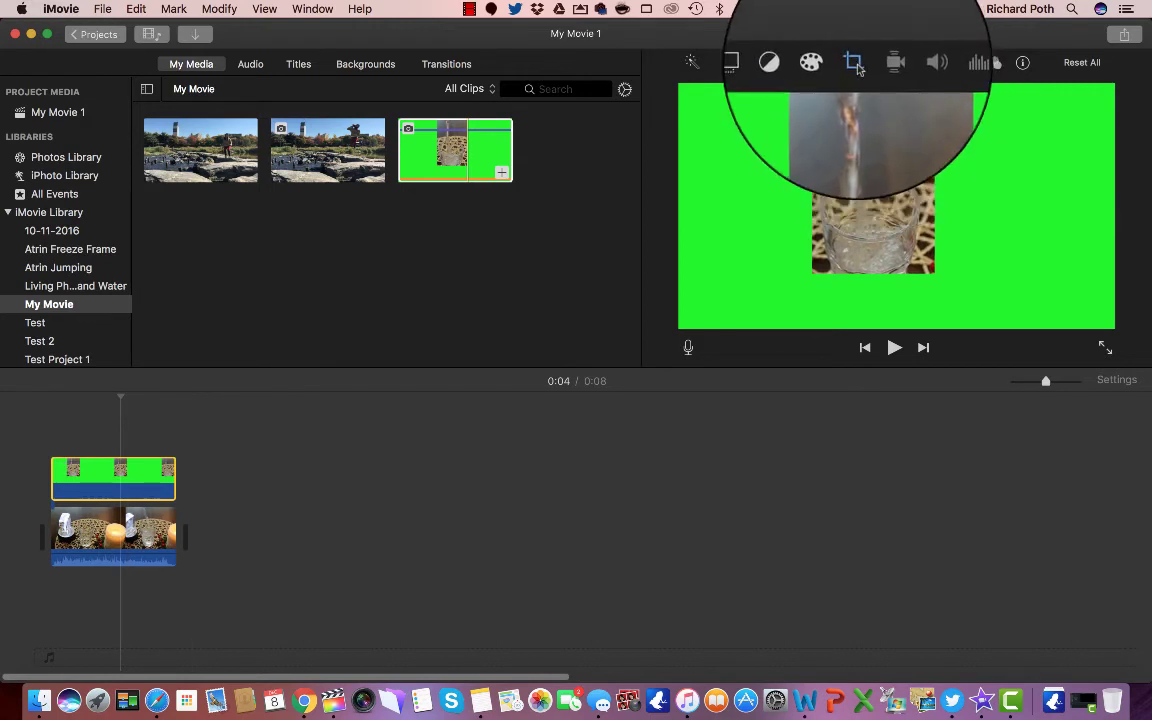
pyautogui.click(855, 64)
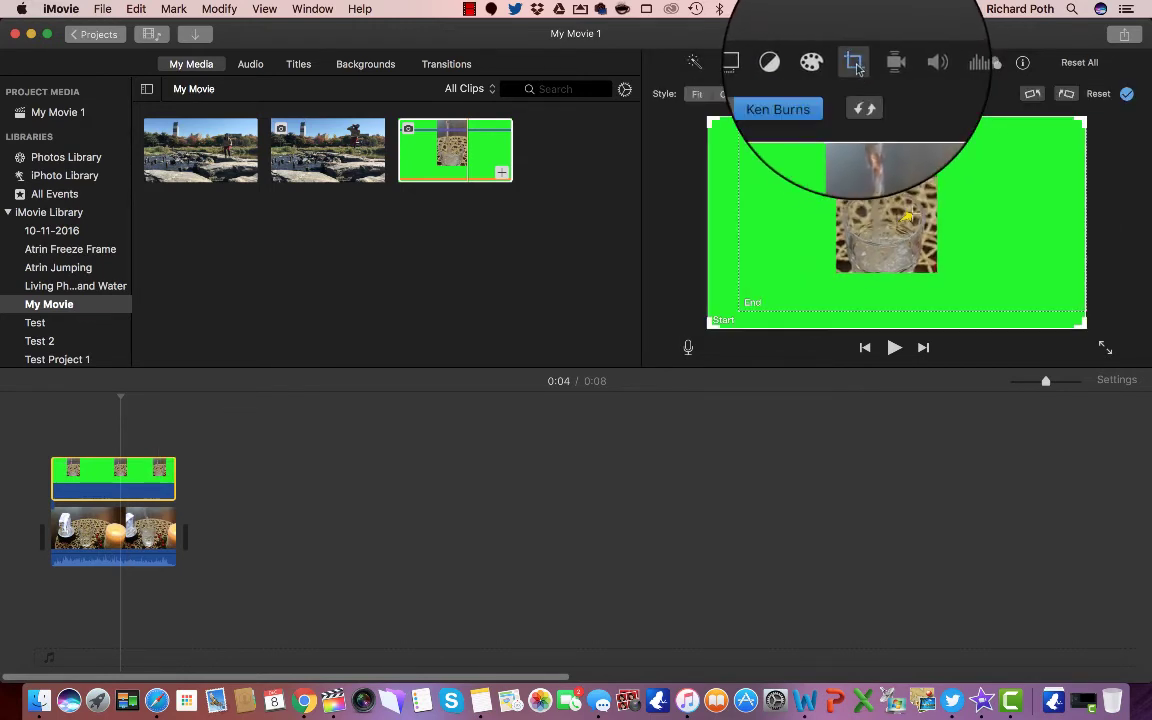
pyautogui.click(697, 94)
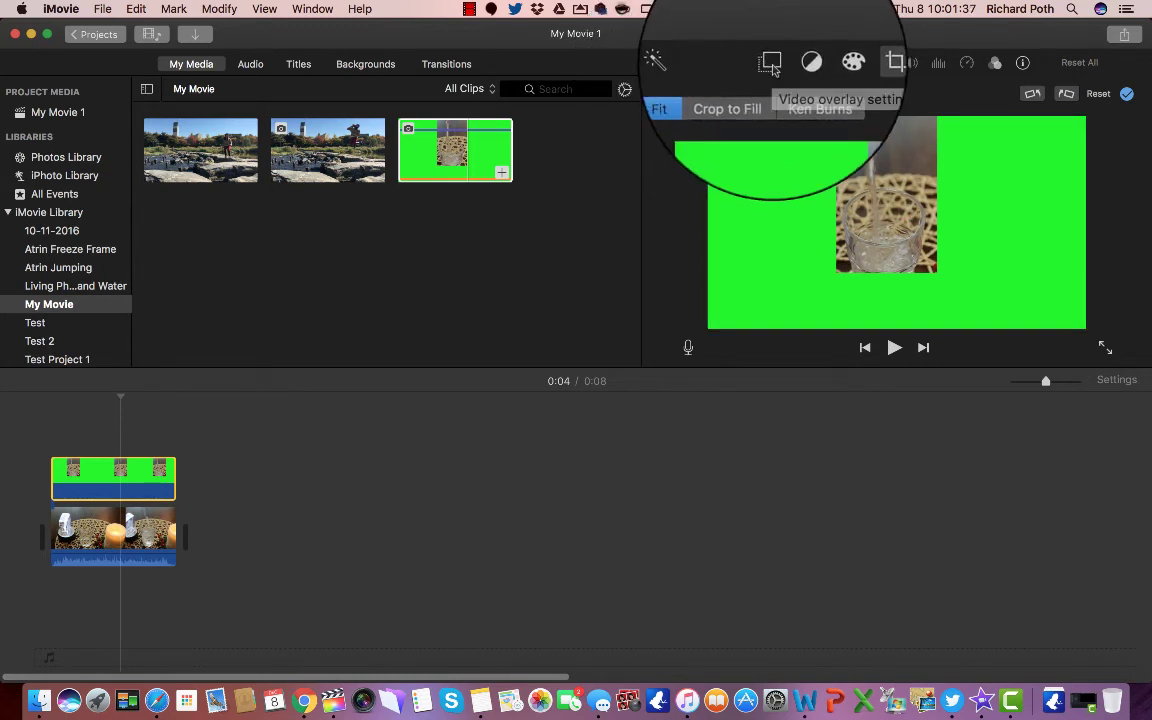
# - Set the still's overlay to Green/Blue Screen to key out the green, and return the playhead to the start
pyautogui.click(772, 66)
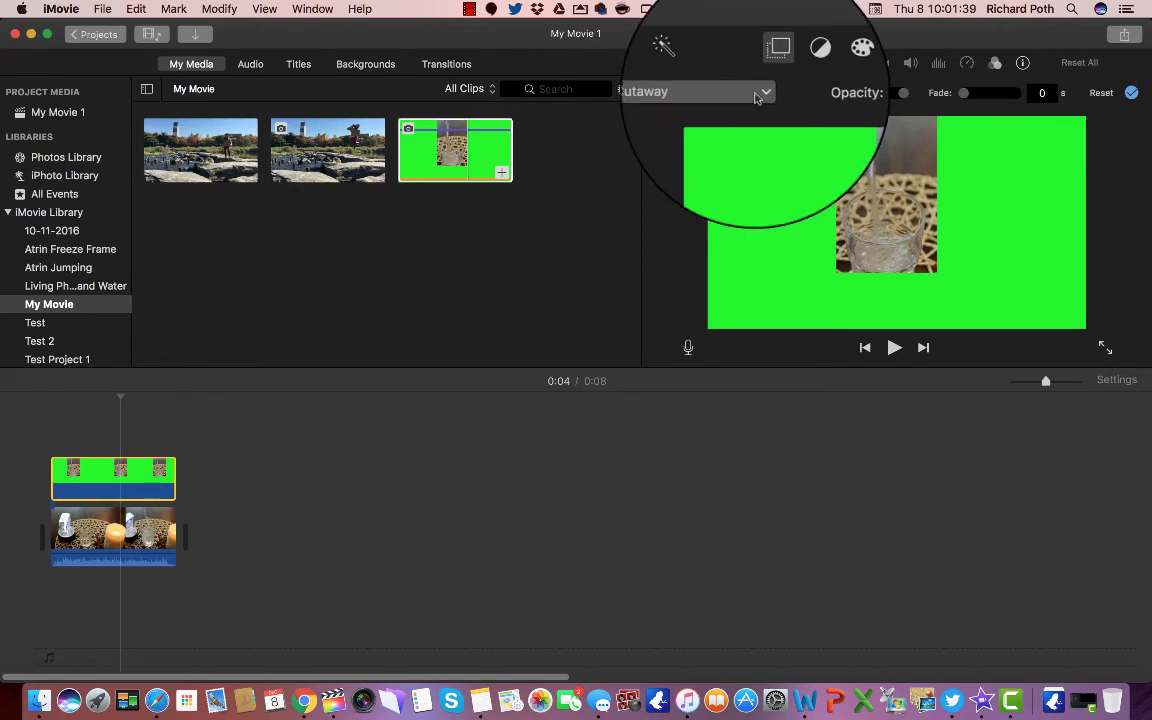
pyautogui.click(752, 92)
pyautogui.click(747, 125)
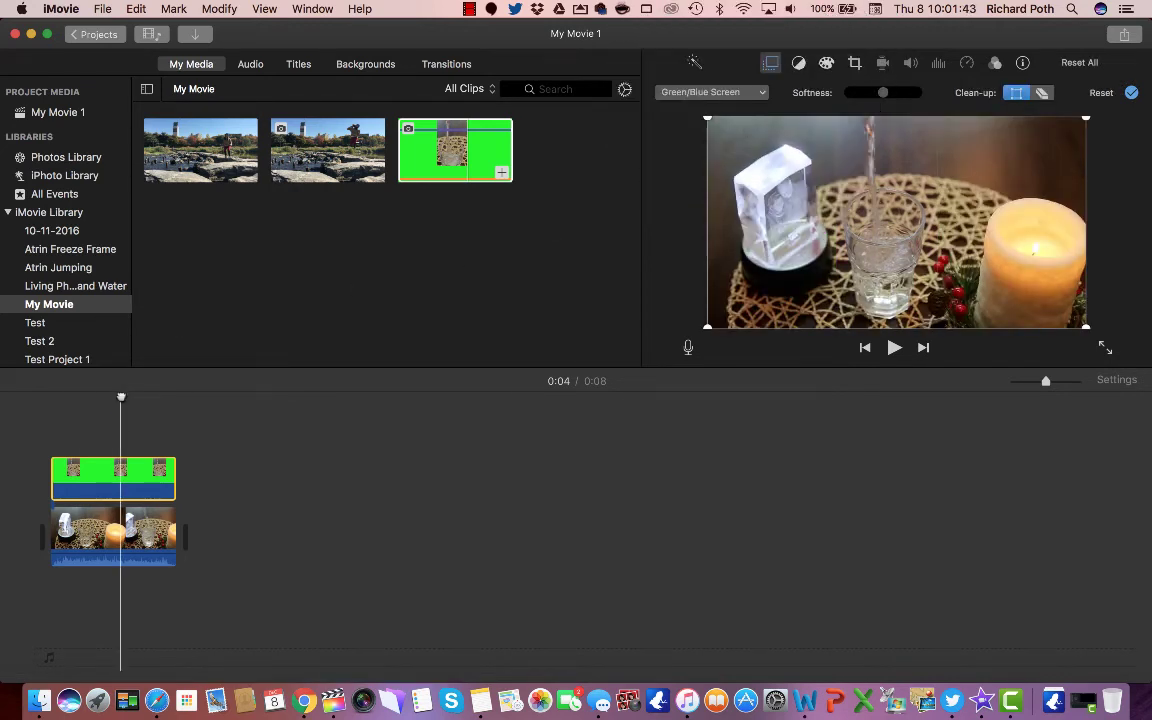
pyautogui.click(39, 398)
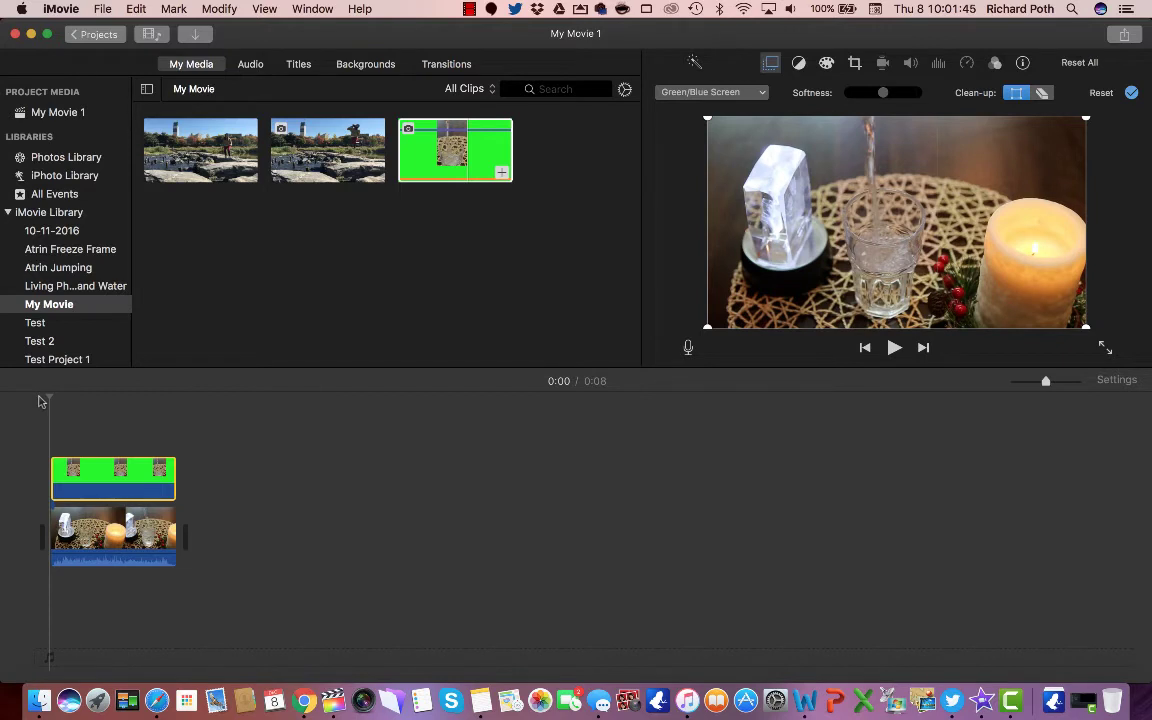
pyautogui.press('space')
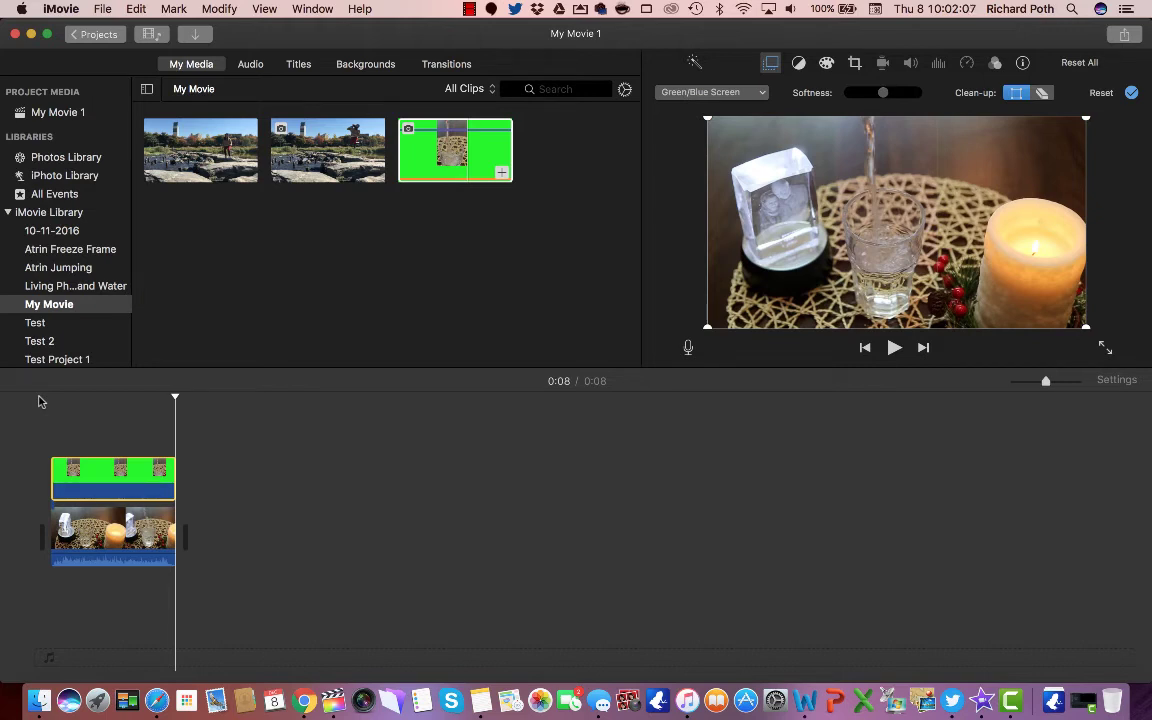
# - Export the movie to a file at 720p, High quality, saved as Living Picture in Movies
pyautogui.click(100, 9)
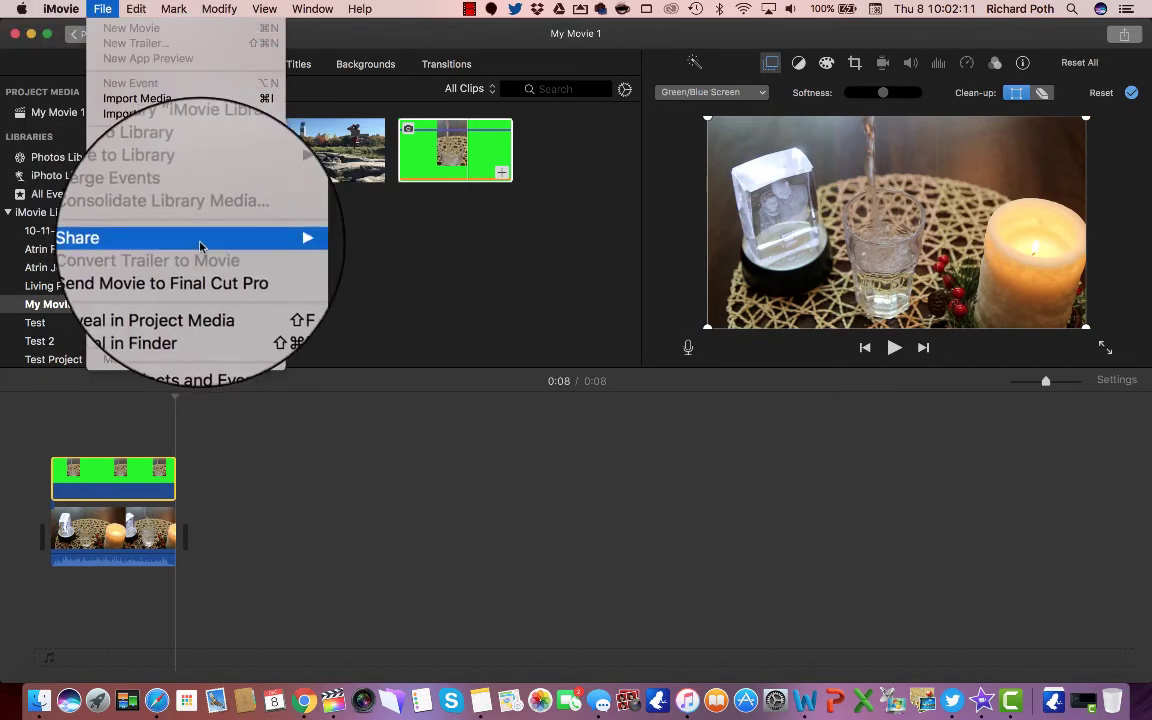
pyautogui.moveTo(200, 239)
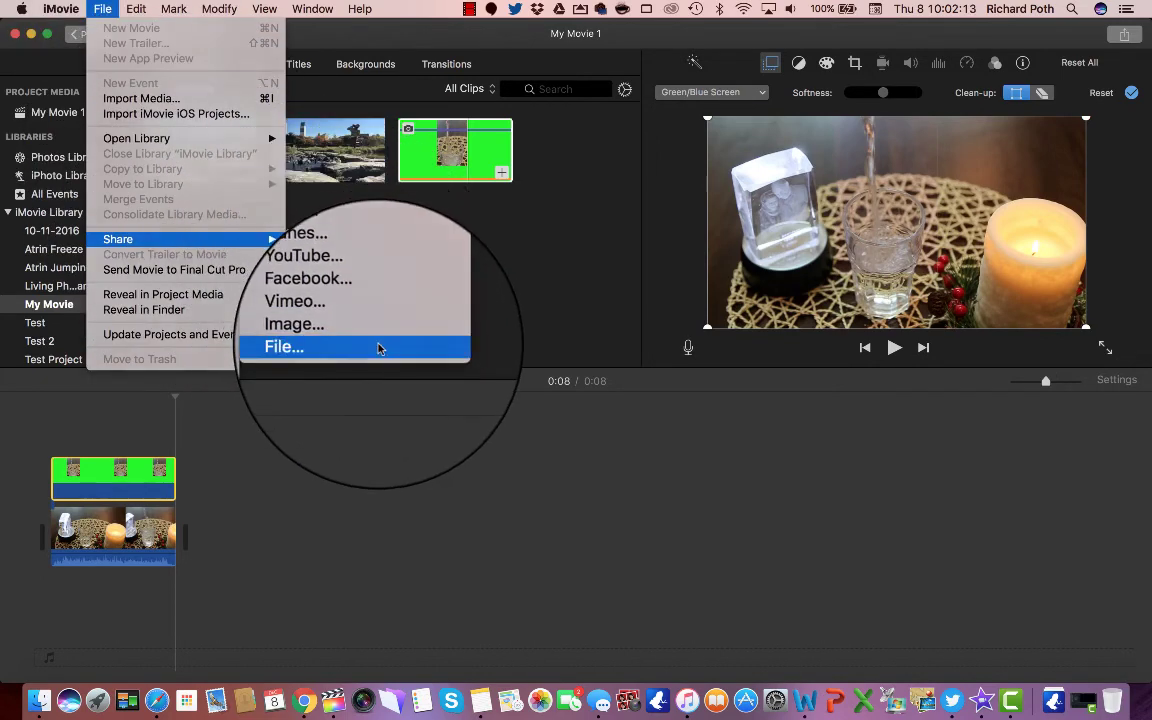
pyautogui.click(378, 347)
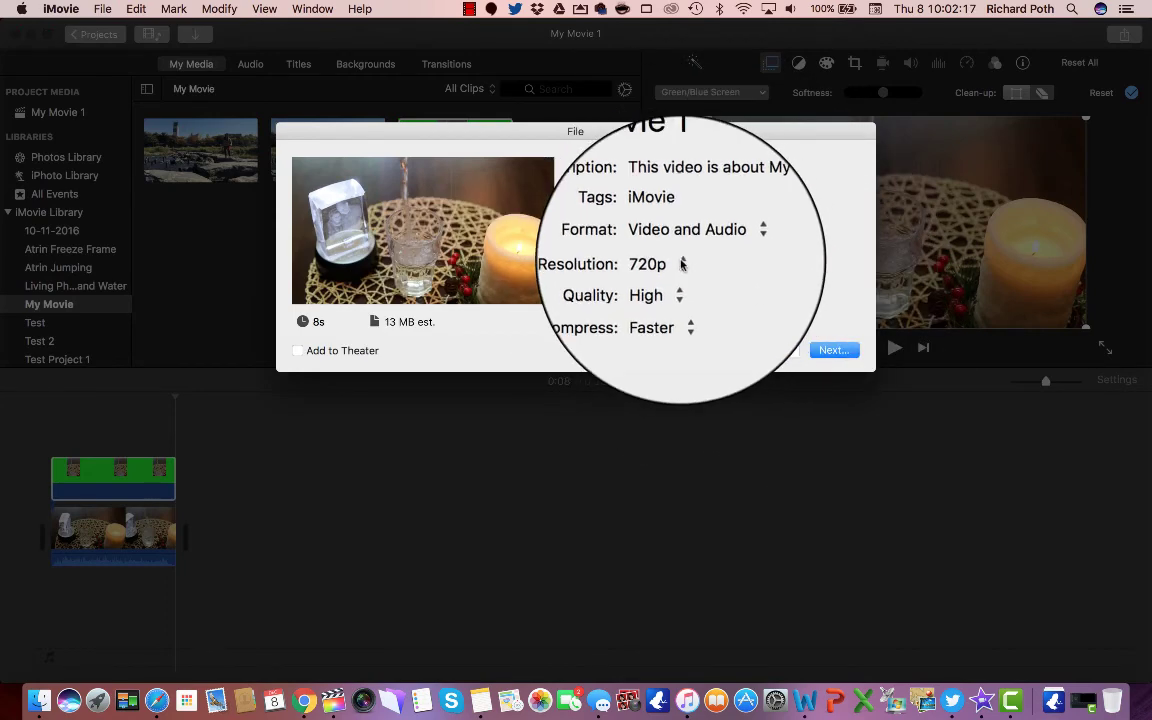
pyautogui.click(682, 263)
pyautogui.click(680, 264)
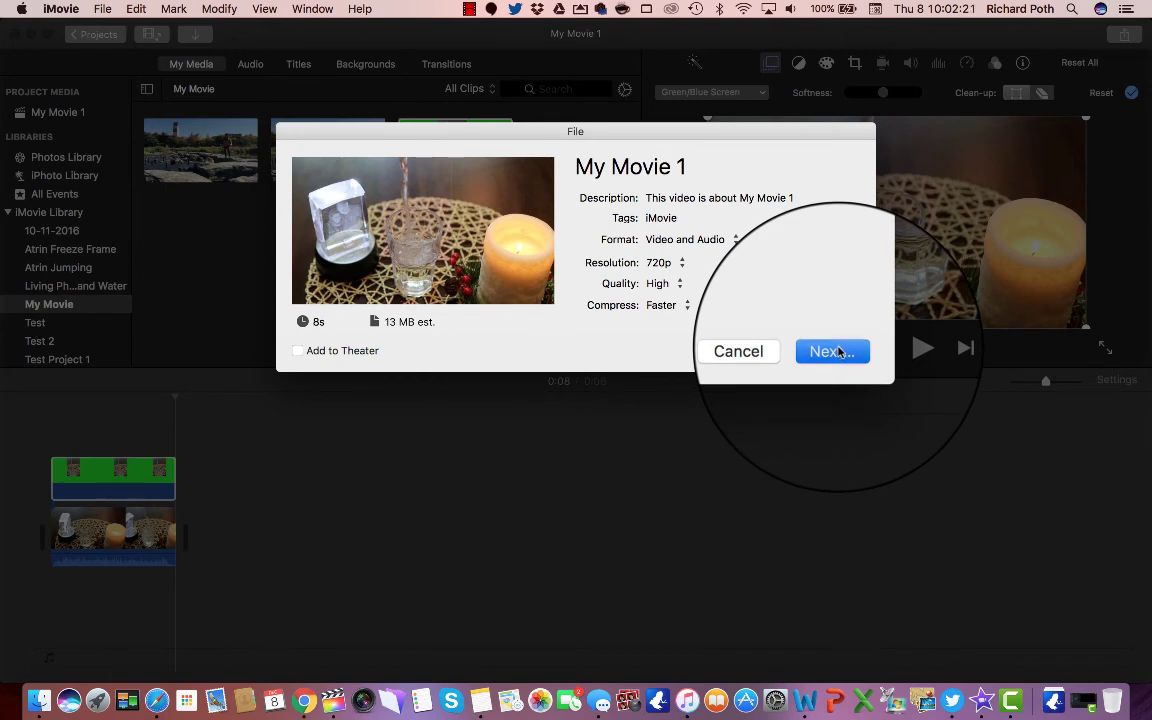
pyautogui.click(839, 351)
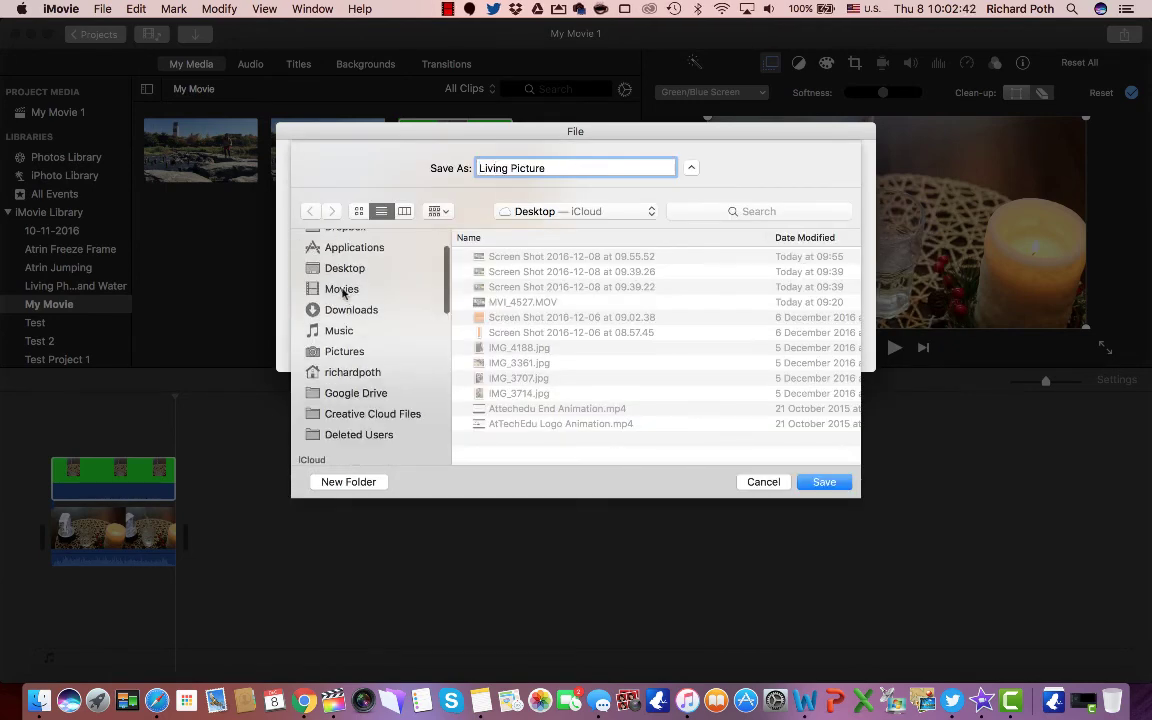
pyautogui.click(342, 289)
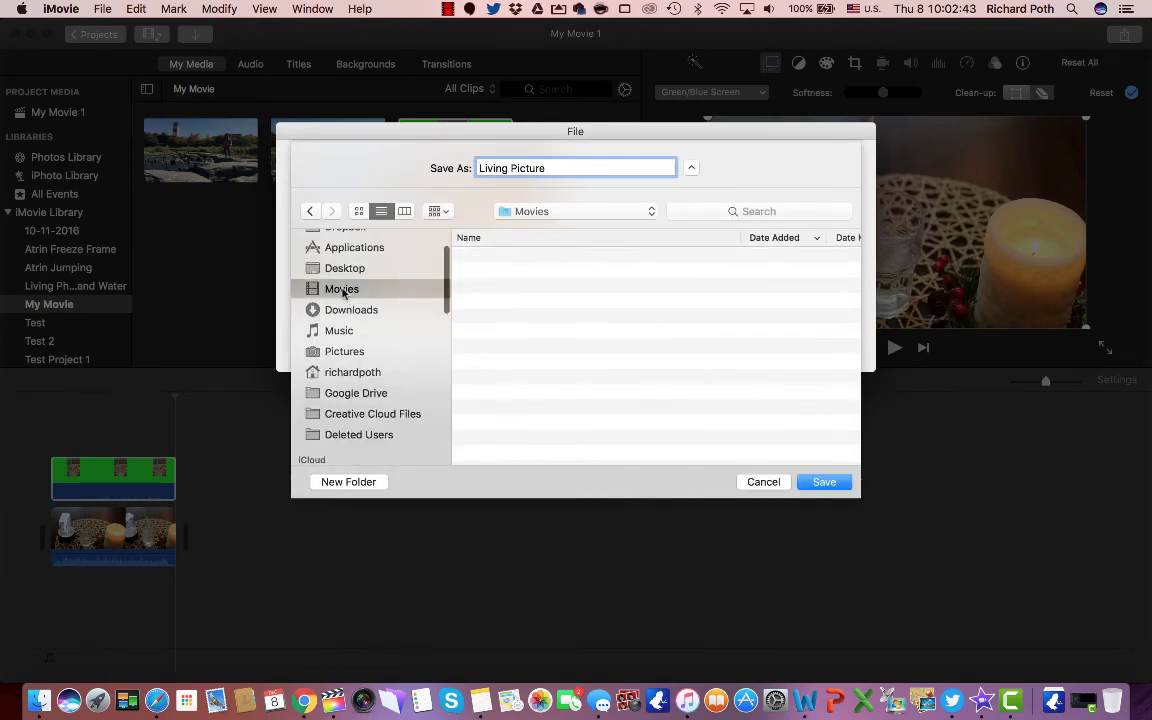
pyautogui.click(822, 482)
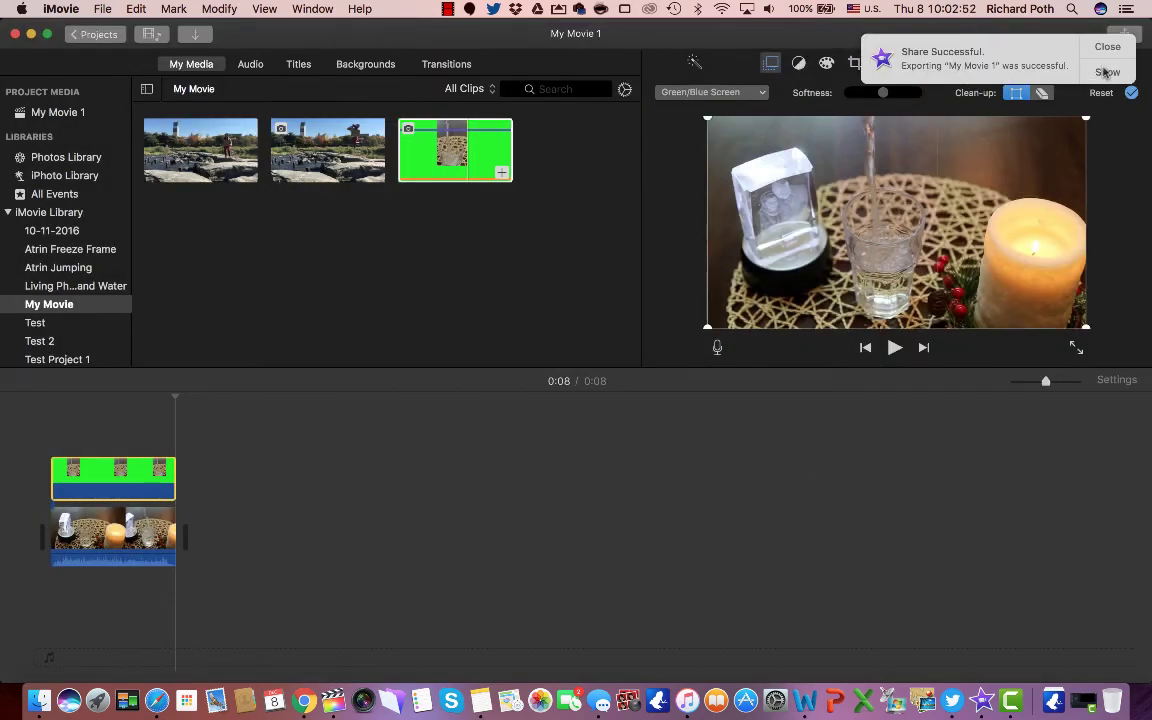
# - Reveal the exported file in Finder and play Living Picture.mp4 in QuickTime Player
pyautogui.click(1106, 72)
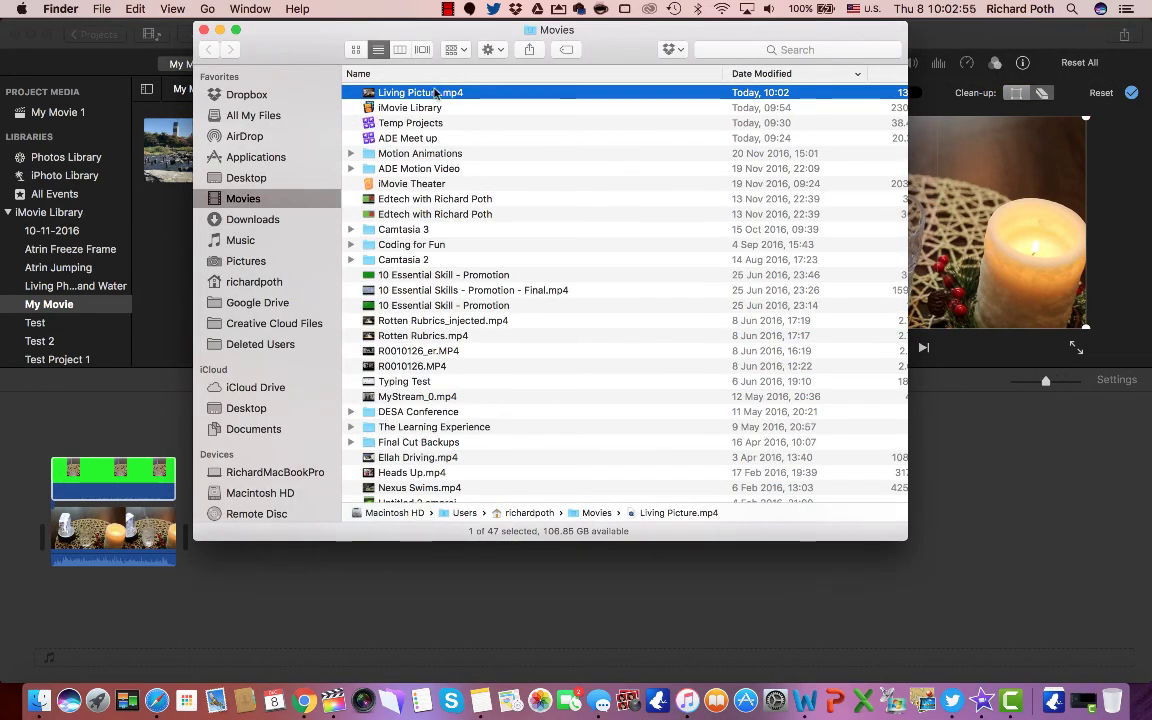
pyautogui.doubleClick(434, 93)
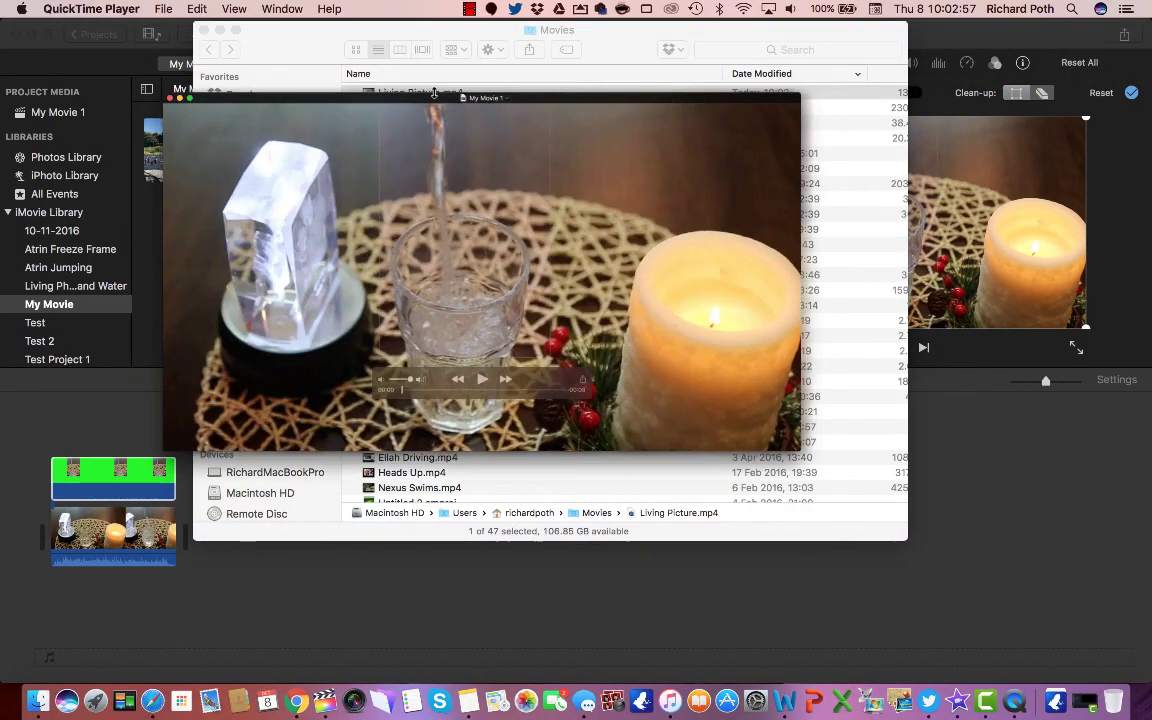